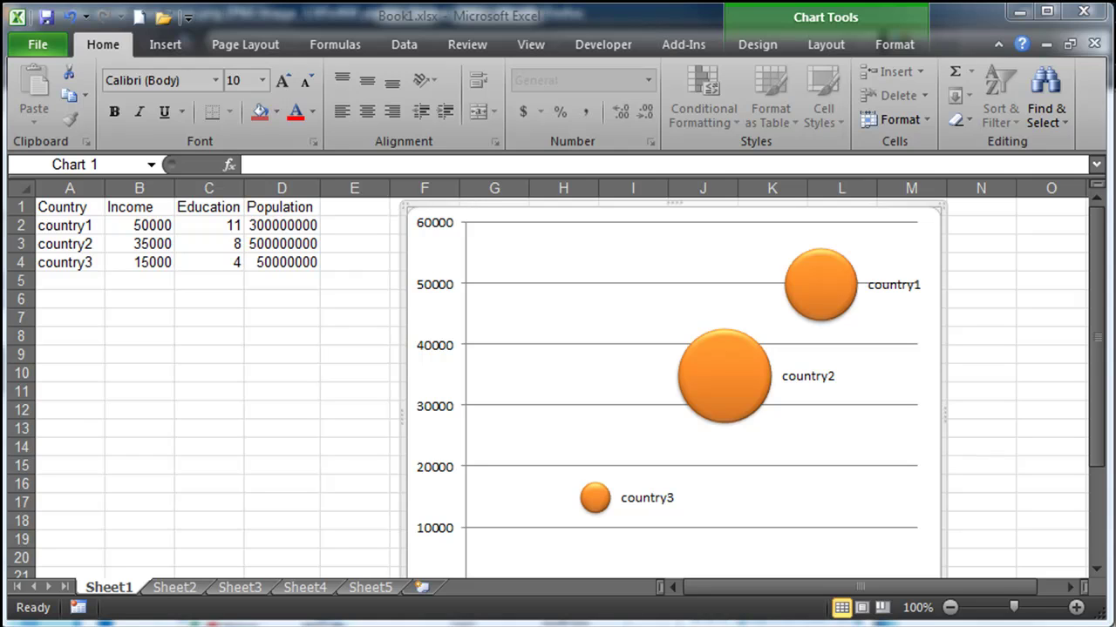
# Scroll through the TED speaker profile in Firefox, then return to the Excel bubble chart.
pyautogui.hotkey('alt', 'Tab')
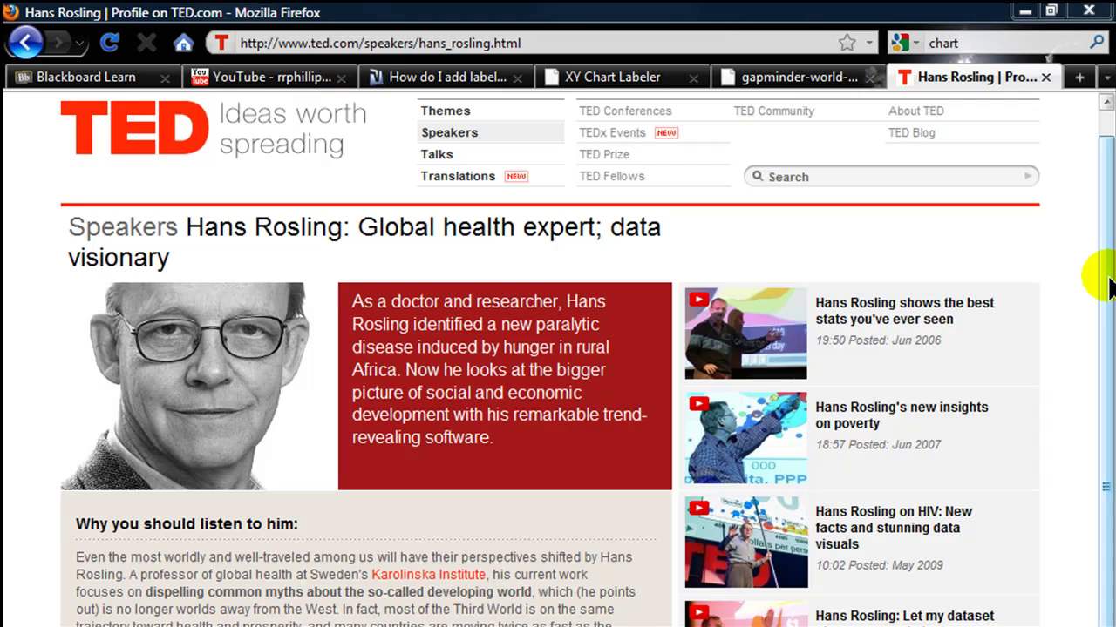
pyautogui.scroll(-5, 1109, 287)
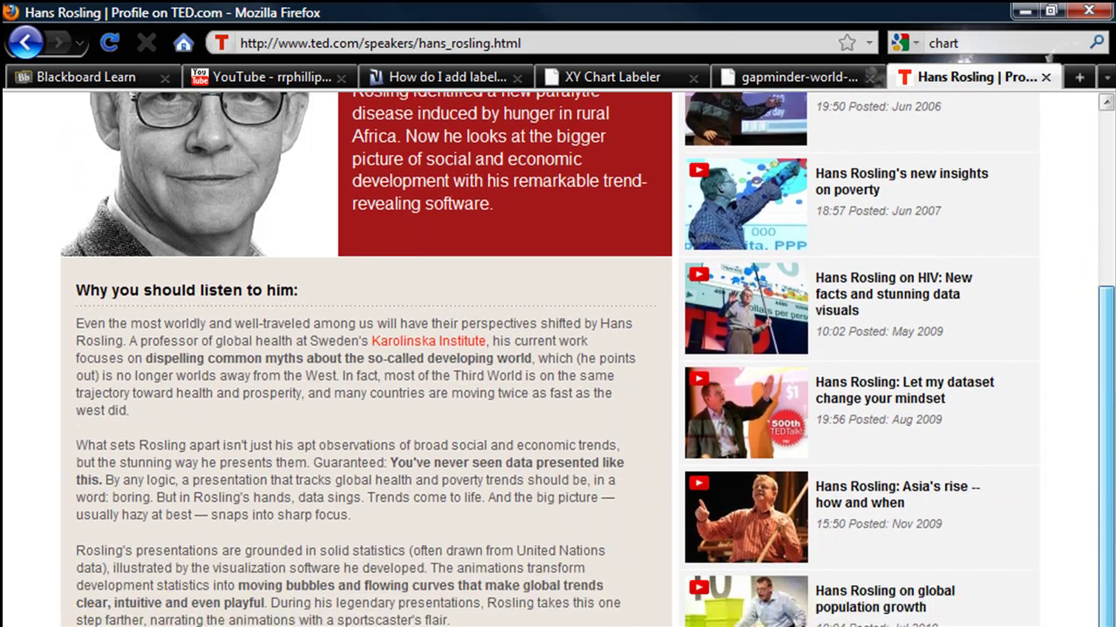
pyautogui.moveTo(1105, 418); pyautogui.dragTo(1110, 272)
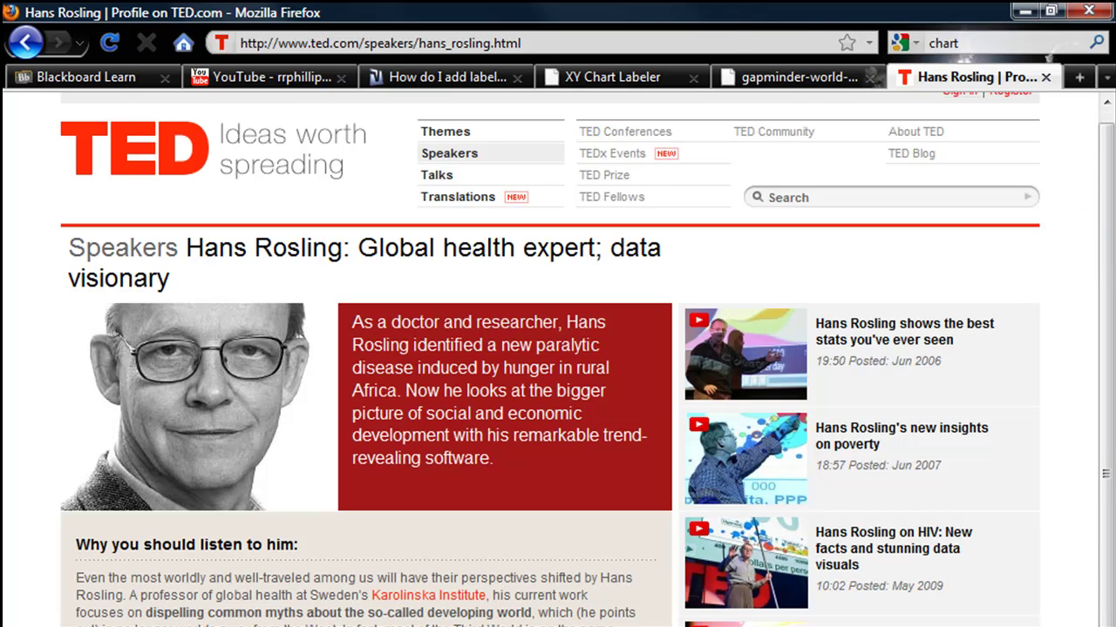
pyautogui.hotkey('alt', 'Tab')
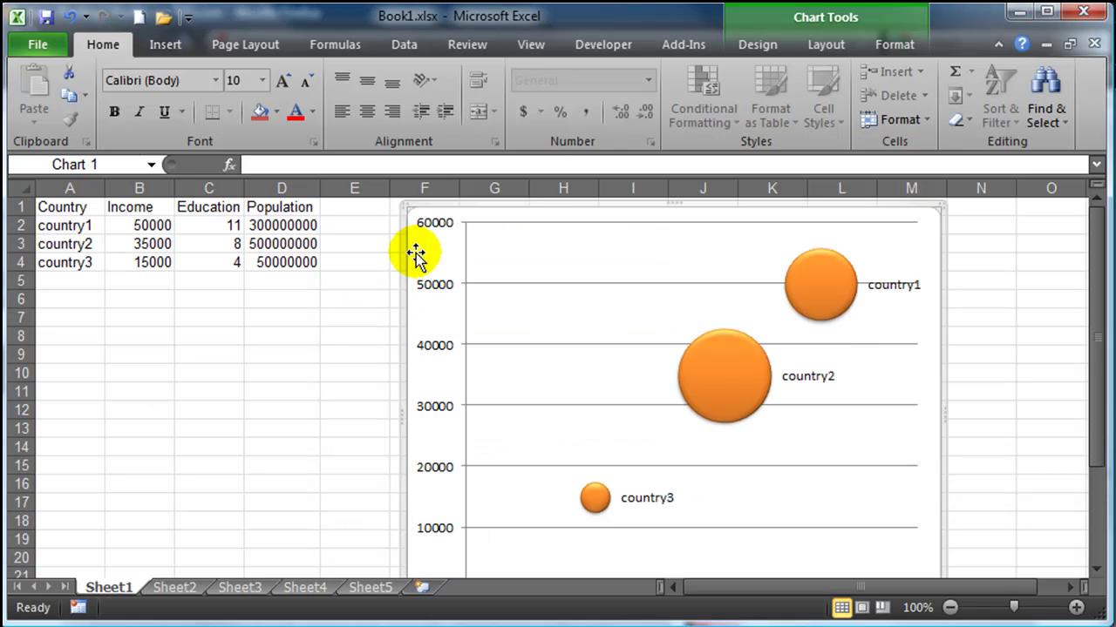
# Delete the old bubble chart and highlight the Income, Education and Population data in B1:D4.
pyautogui.press('Delete')
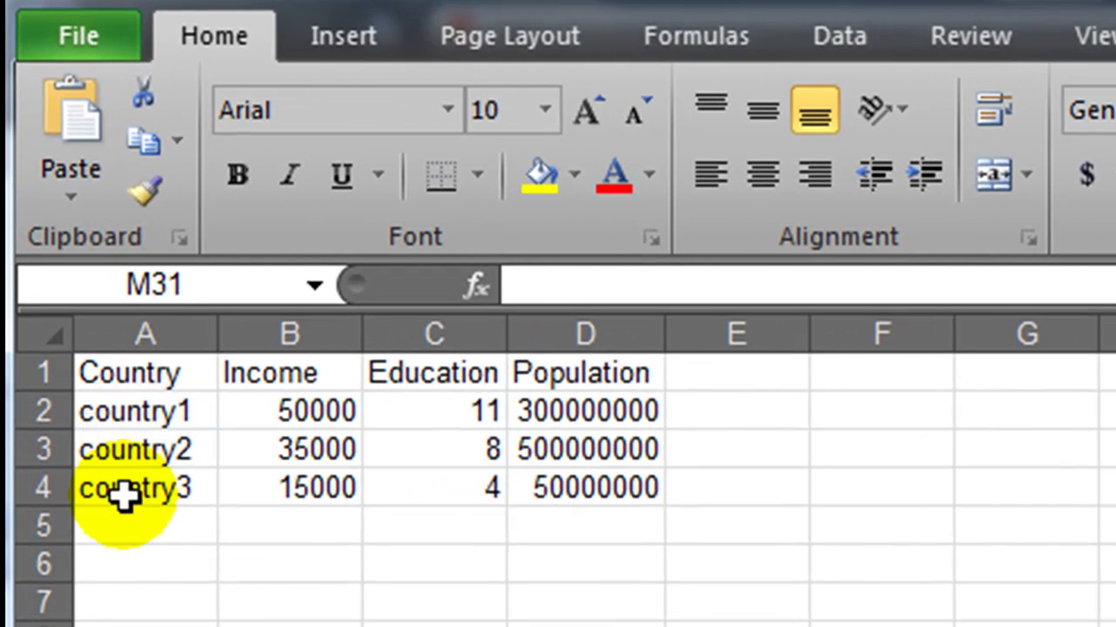
pyautogui.moveTo(289, 417); pyautogui.dragTo(288, 484)
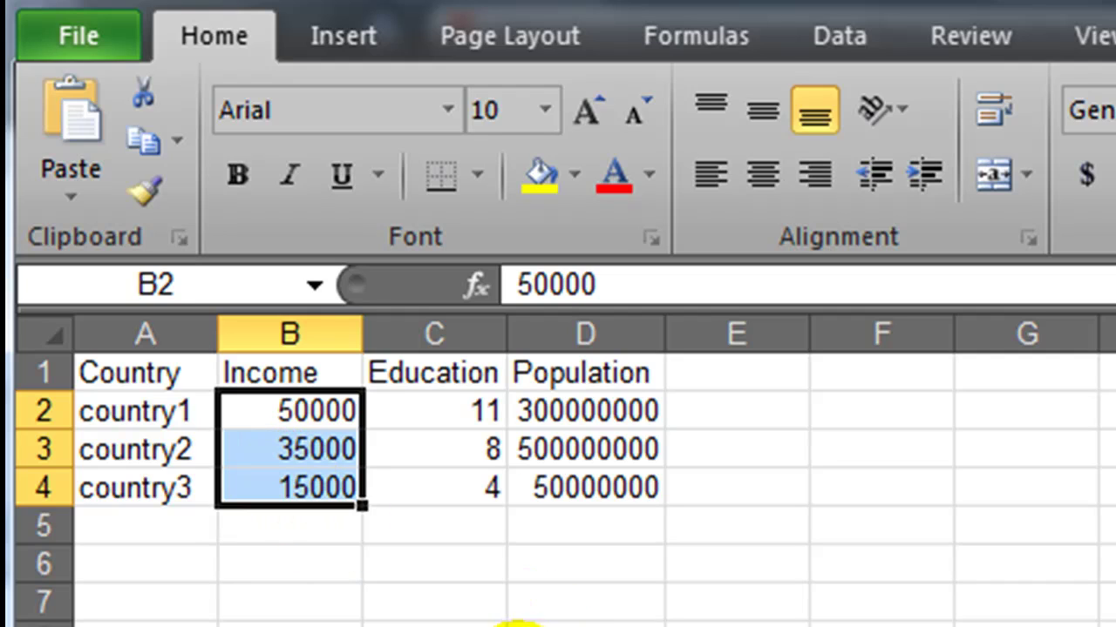
pyautogui.click(519, 626)
pyautogui.click(425, 412)
pyautogui.moveTo(425, 411); pyautogui.dragTo(435, 493)
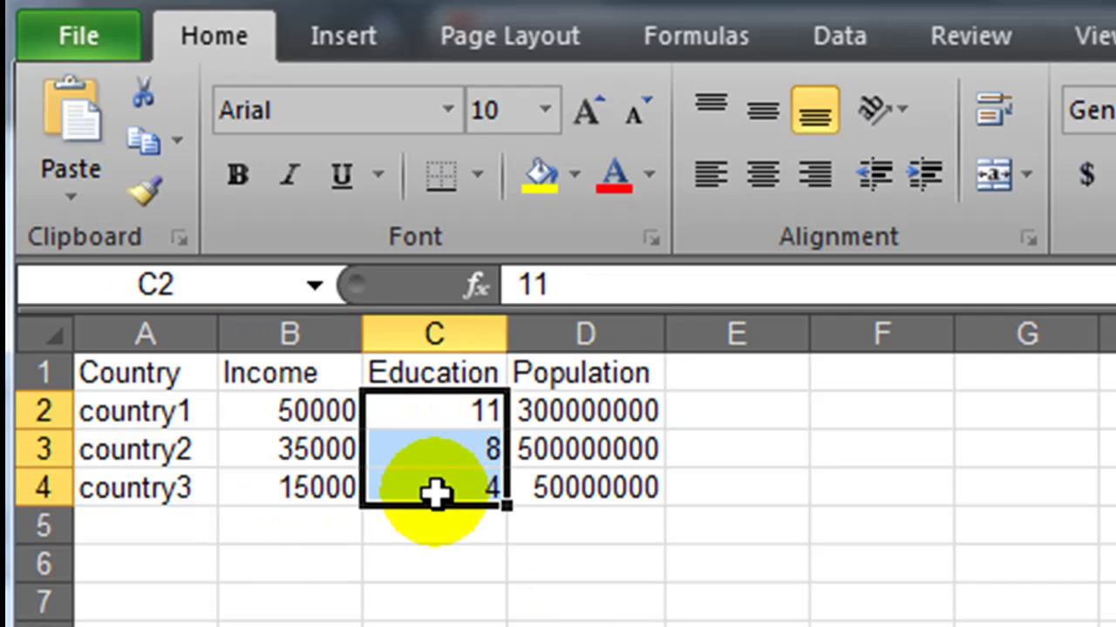
pyautogui.moveTo(588, 411); pyautogui.dragTo(578, 482)
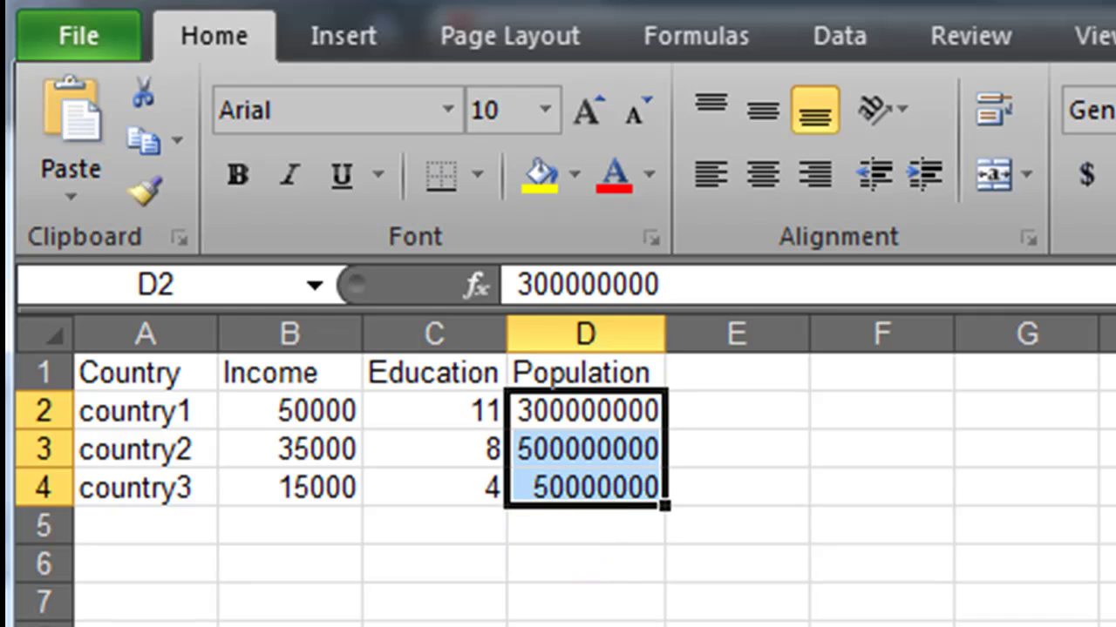
pyautogui.click(737, 626)
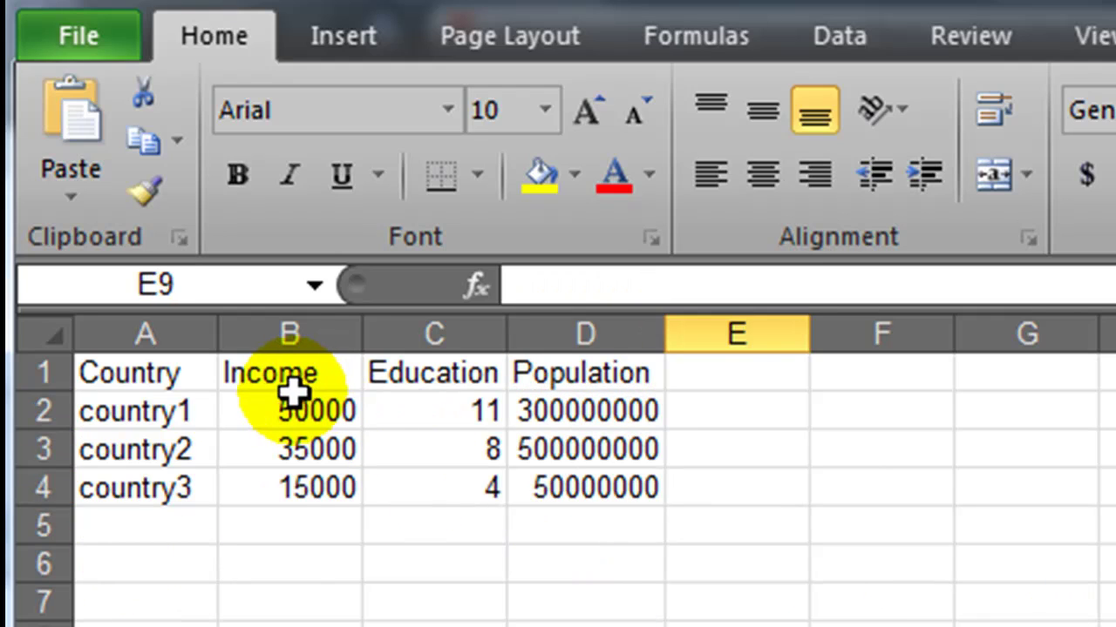
pyautogui.moveTo(252, 383); pyautogui.dragTo(581, 494)
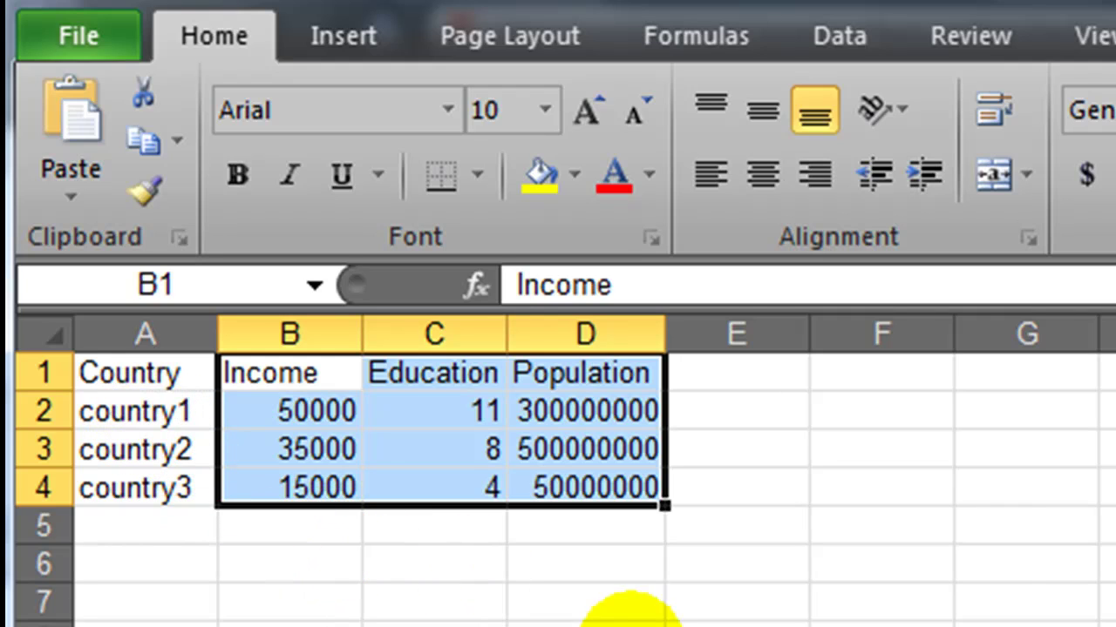
# Insert a blank bubble chart and move it to the right of the data.
pyautogui.click(978, 531)
pyautogui.click(341, 37)
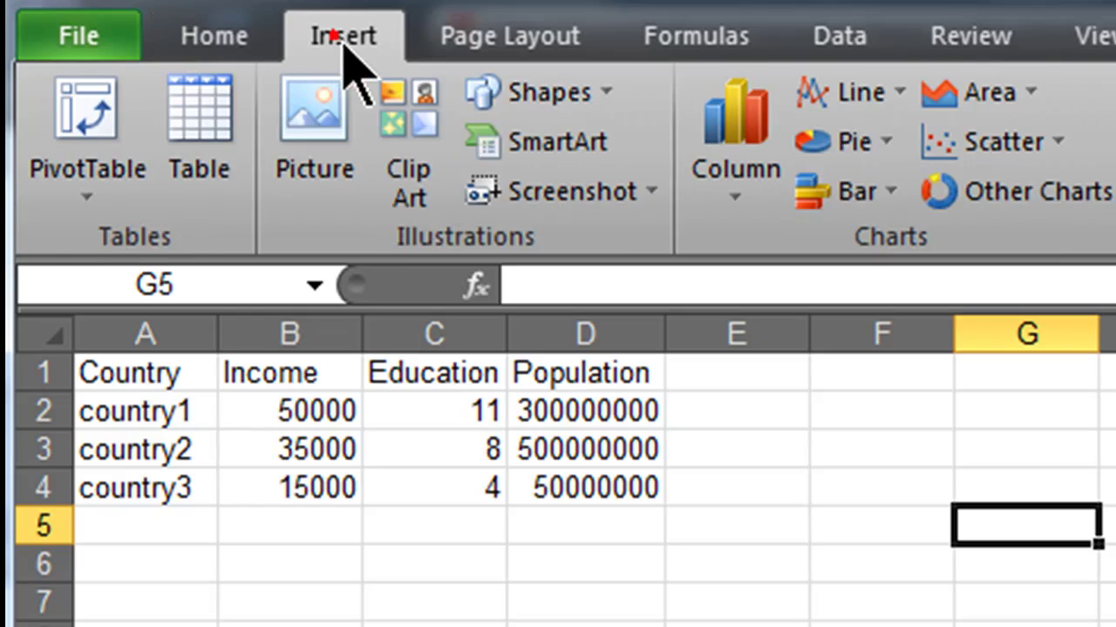
pyautogui.click(1033, 205)
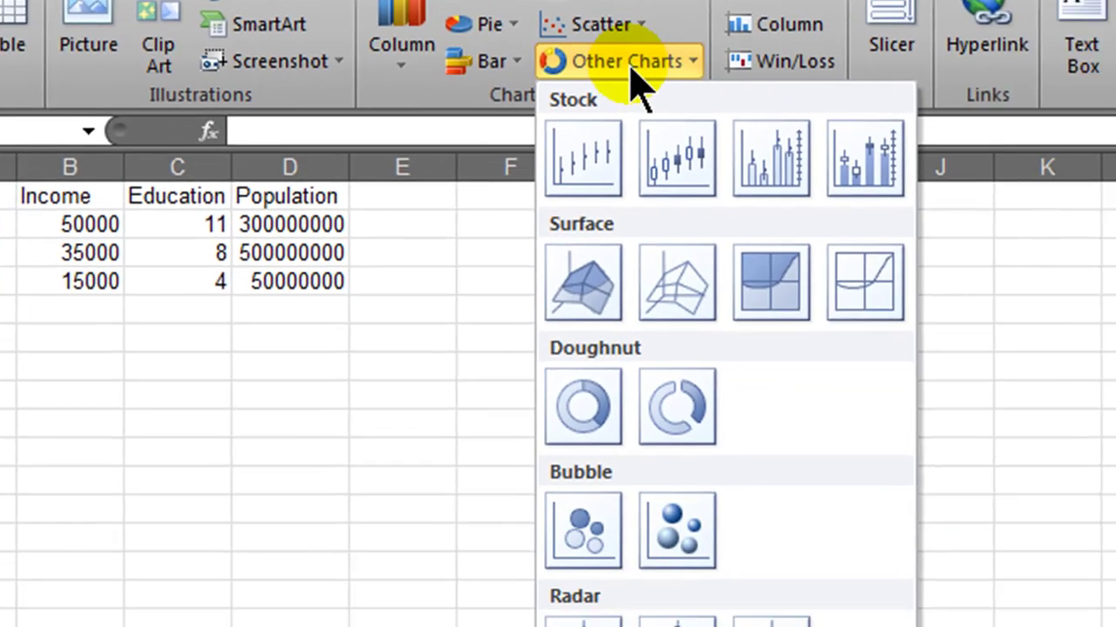
pyautogui.click(584, 530)
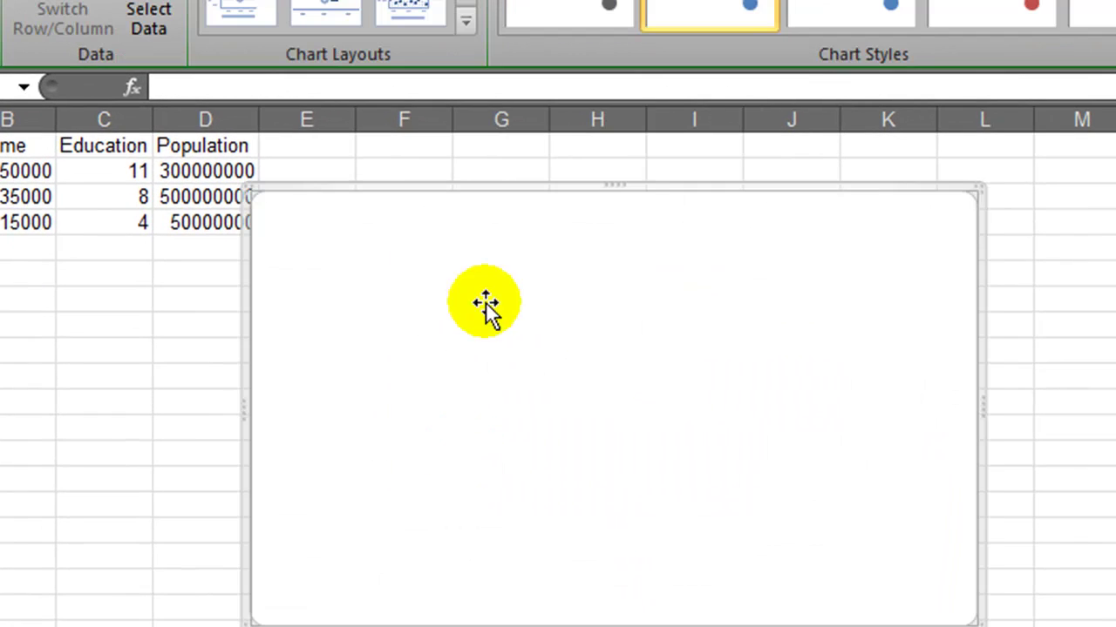
pyautogui.moveTo(474, 195); pyautogui.dragTo(567, 175)
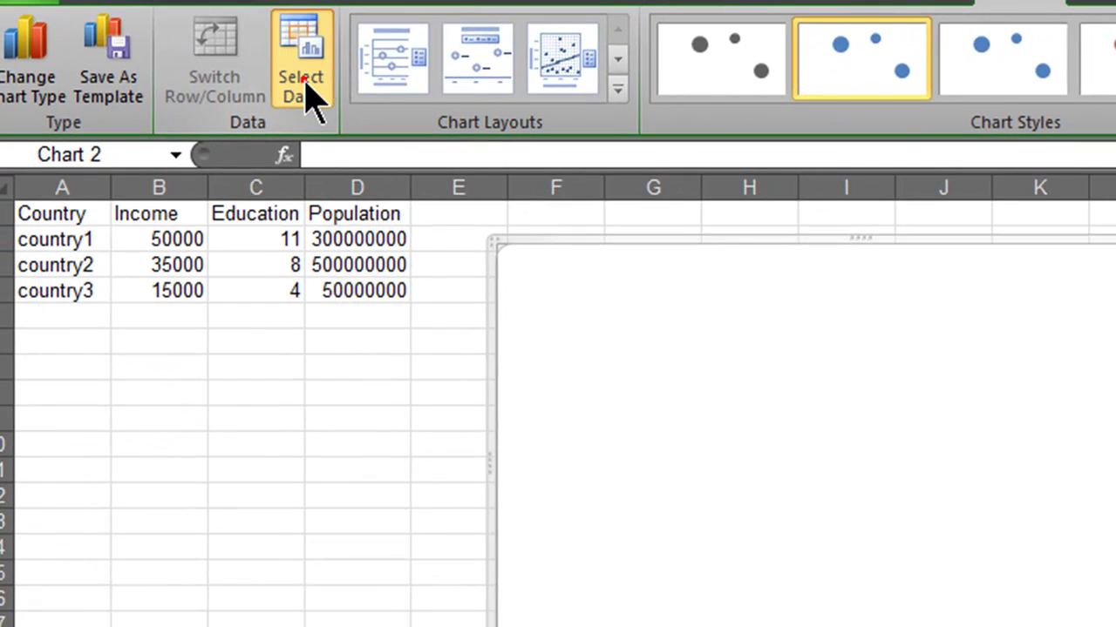
# Add a series named from A1 with X C2:C4, Y B2:B4 and bubble size D2:D4.
pyautogui.click(161, 24)
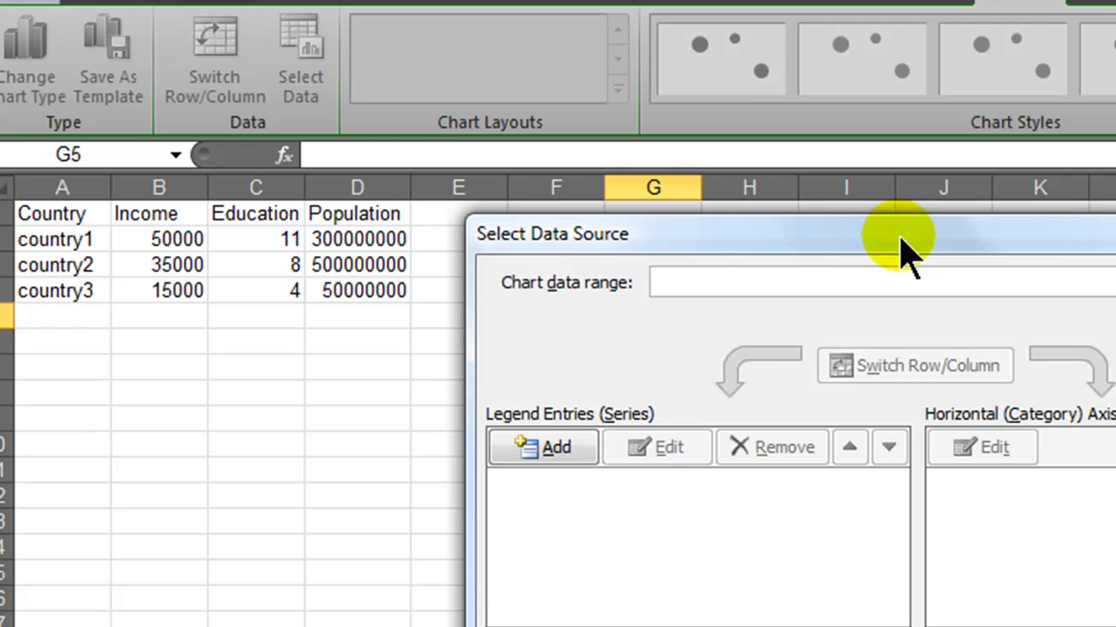
pyautogui.click(537, 447)
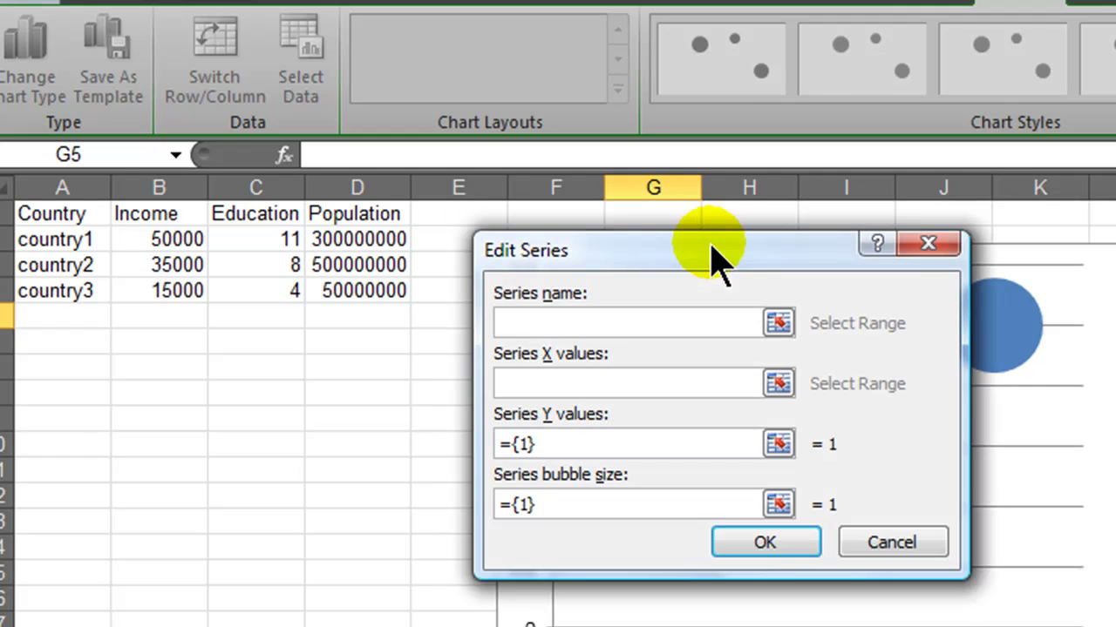
pyautogui.click(539, 325)
pyautogui.click(65, 216)
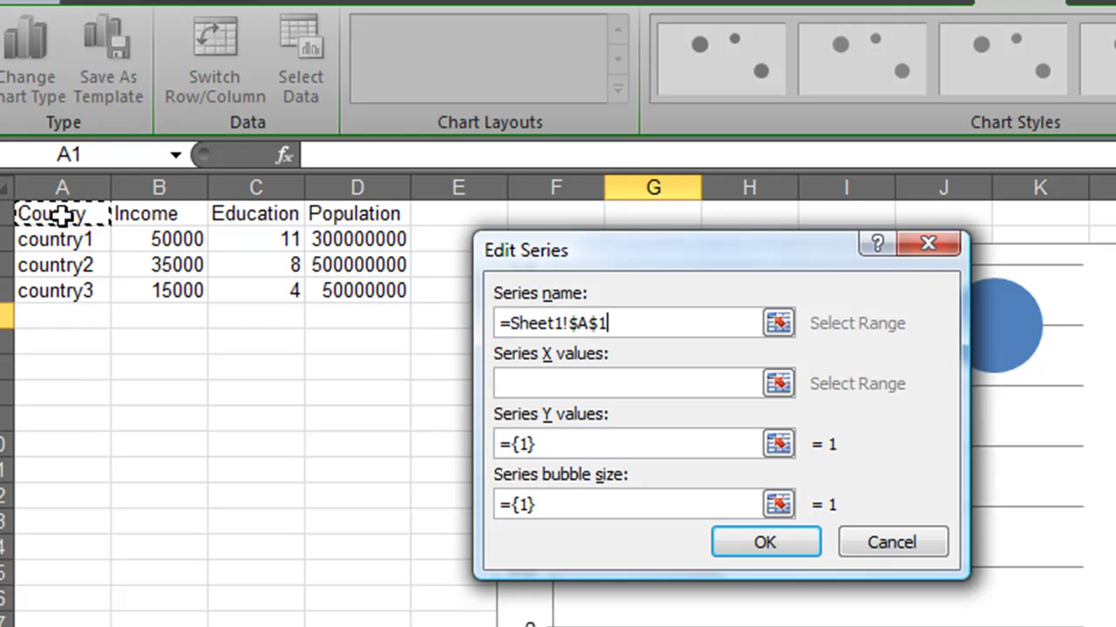
pyautogui.click(515, 384)
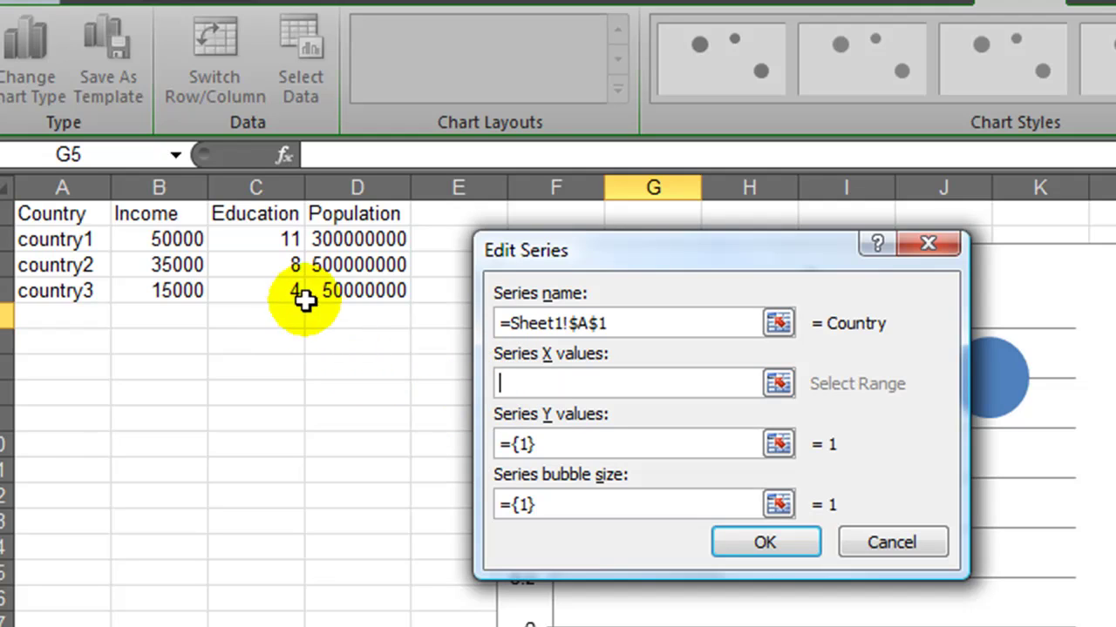
pyautogui.moveTo(266, 235); pyautogui.dragTo(267, 287)
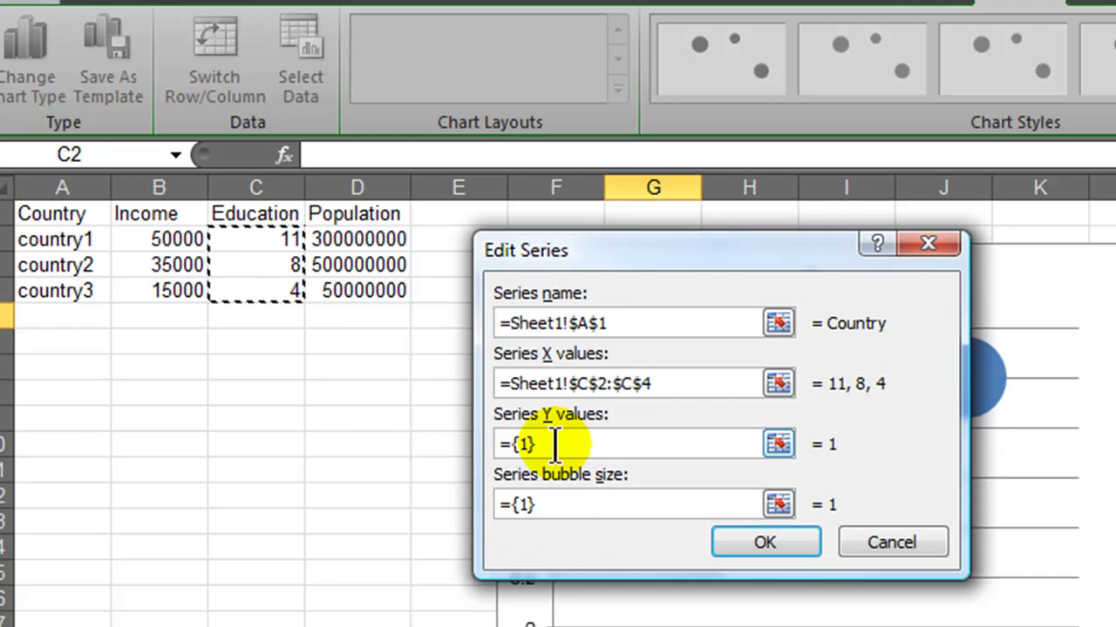
pyautogui.click(498, 442)
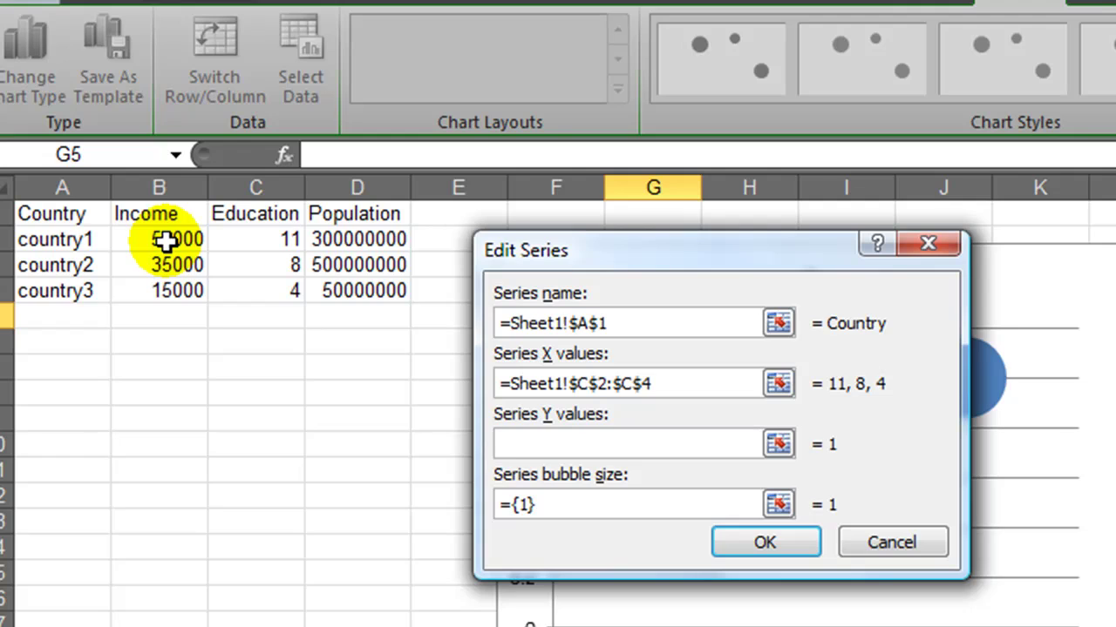
pyautogui.moveTo(166, 243); pyautogui.dragTo(164, 289)
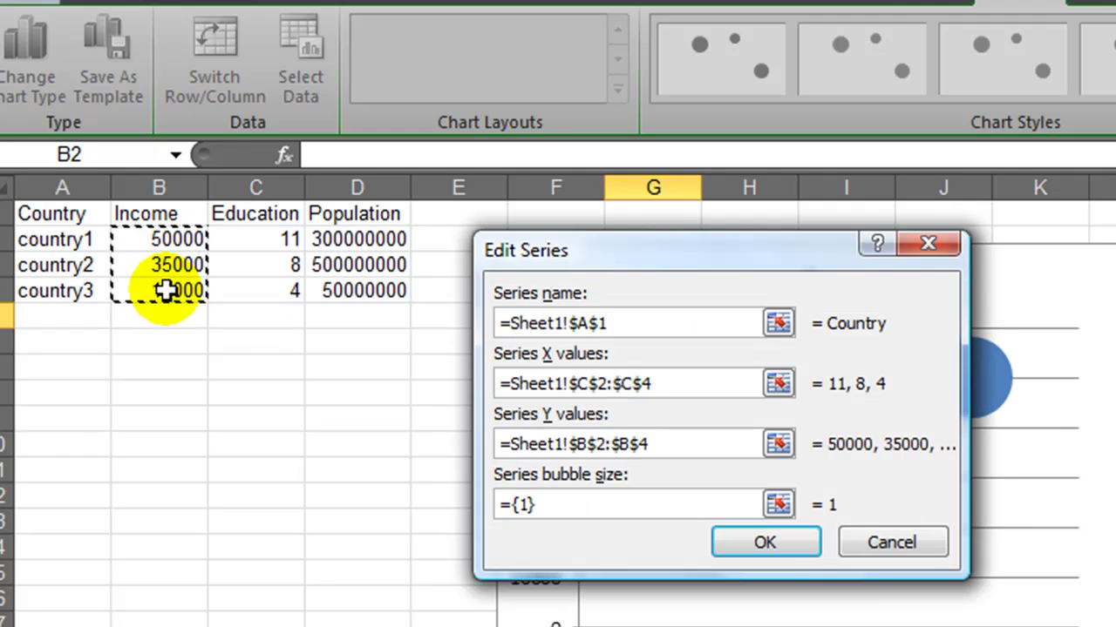
pyautogui.click(558, 504)
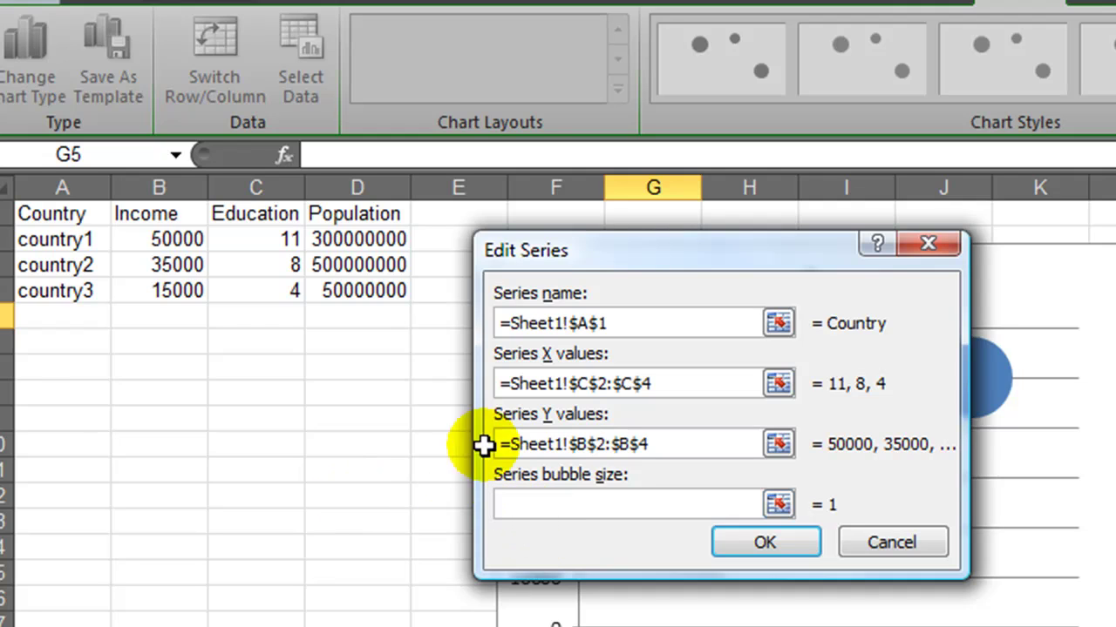
pyautogui.moveTo(358, 244); pyautogui.dragTo(350, 291)
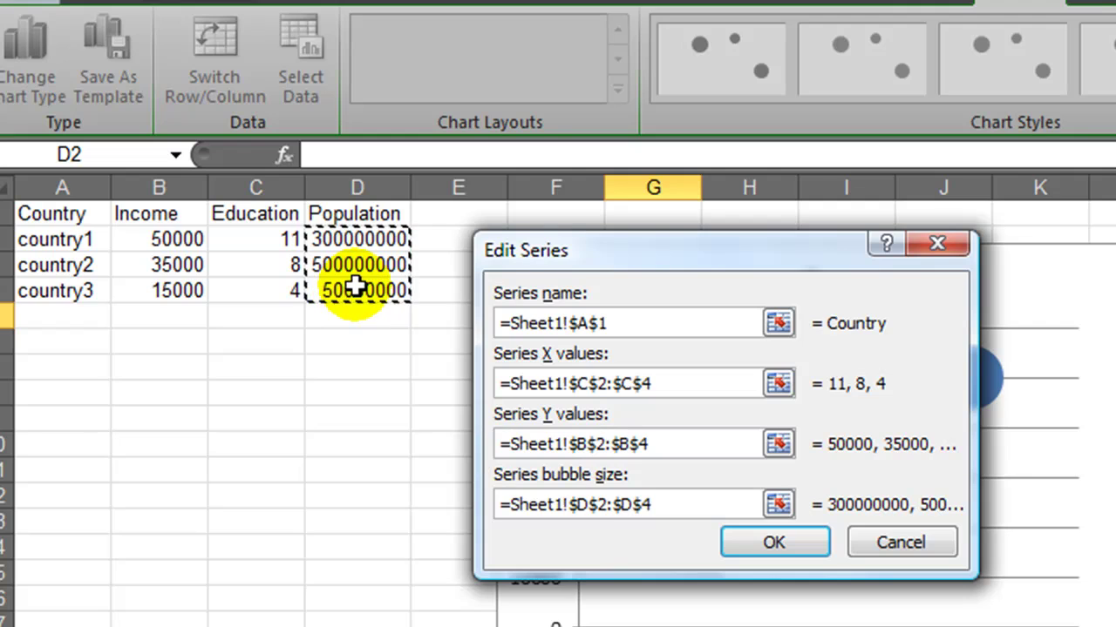
pyautogui.click(775, 544)
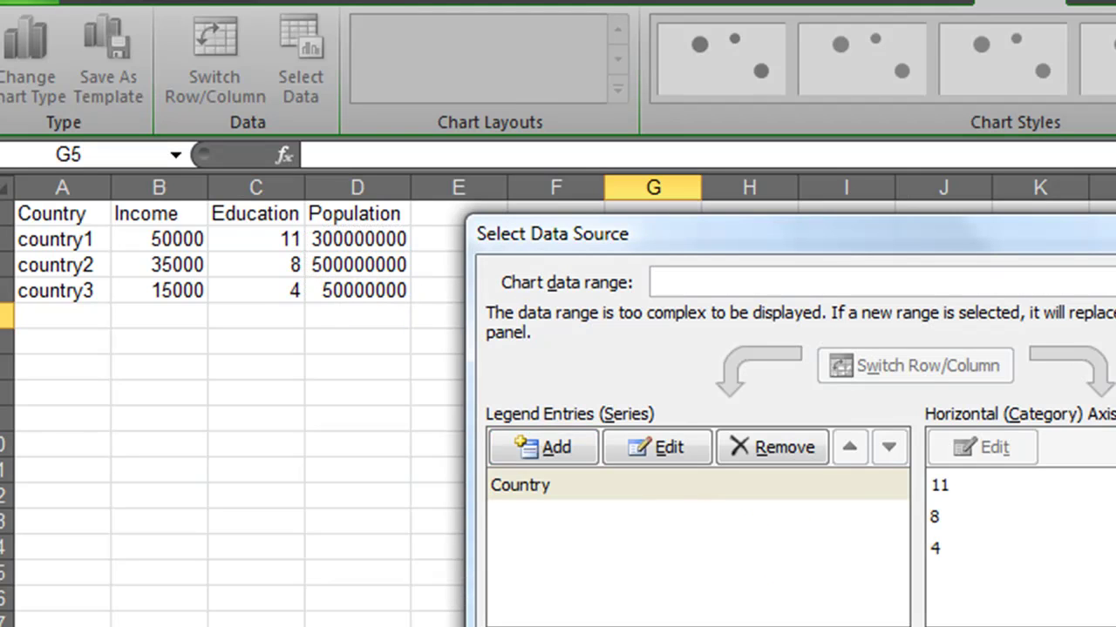
# Remove the Country legend and apply the glossy red 3-D bubble chart style.
pyautogui.press('Return')
pyautogui.click(1115, 493)
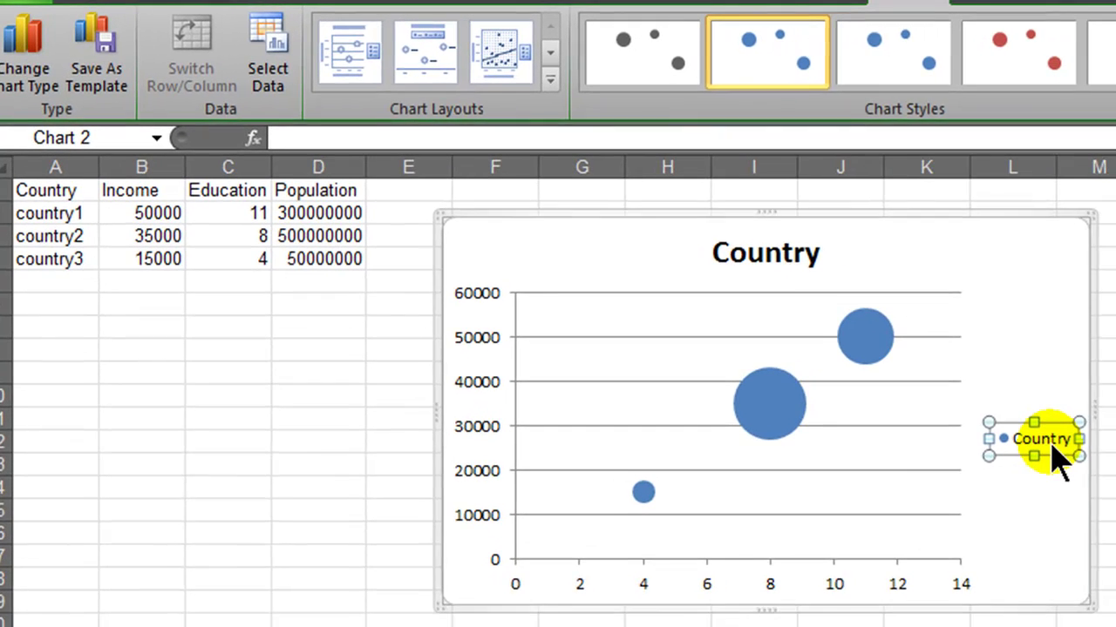
pyautogui.press('Delete')
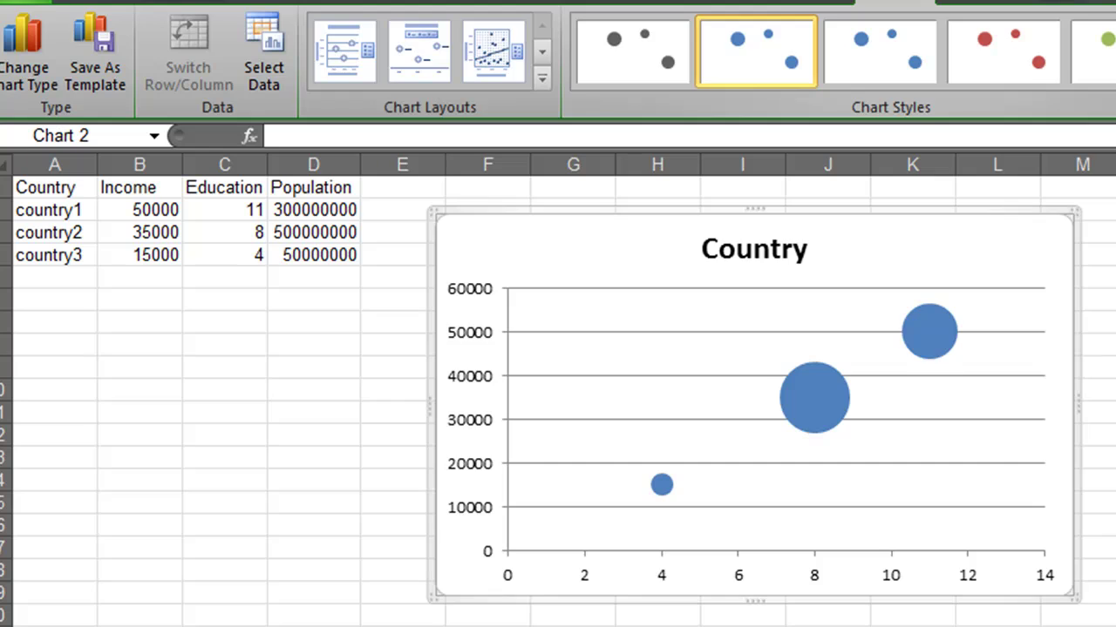
pyautogui.click(1113, 78)
pyautogui.click(738, 274)
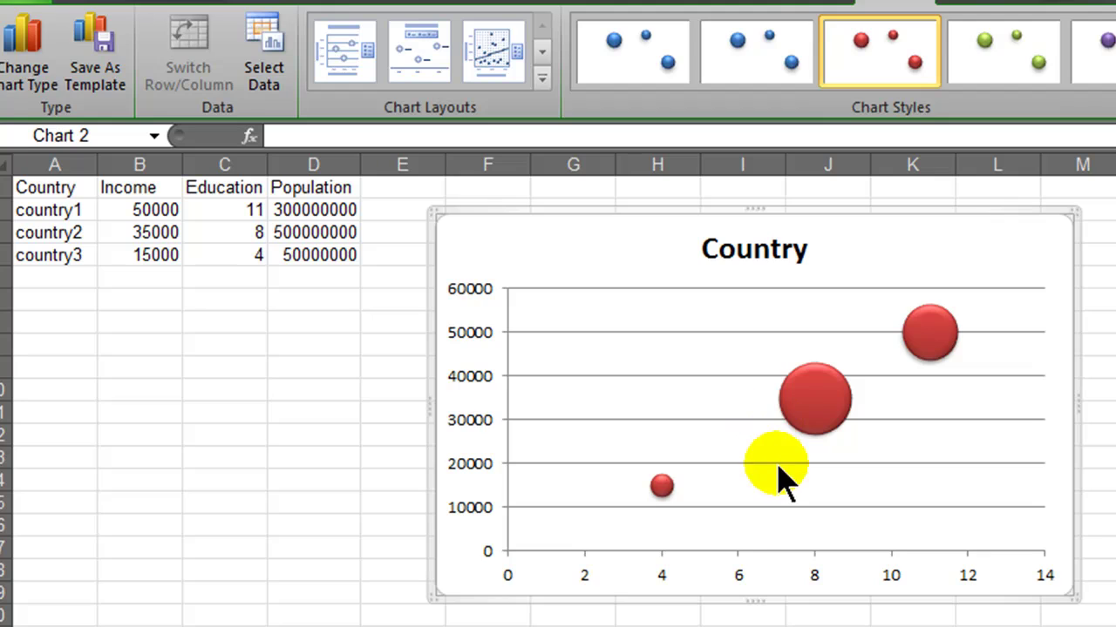
pyautogui.moveTo(828, 420)
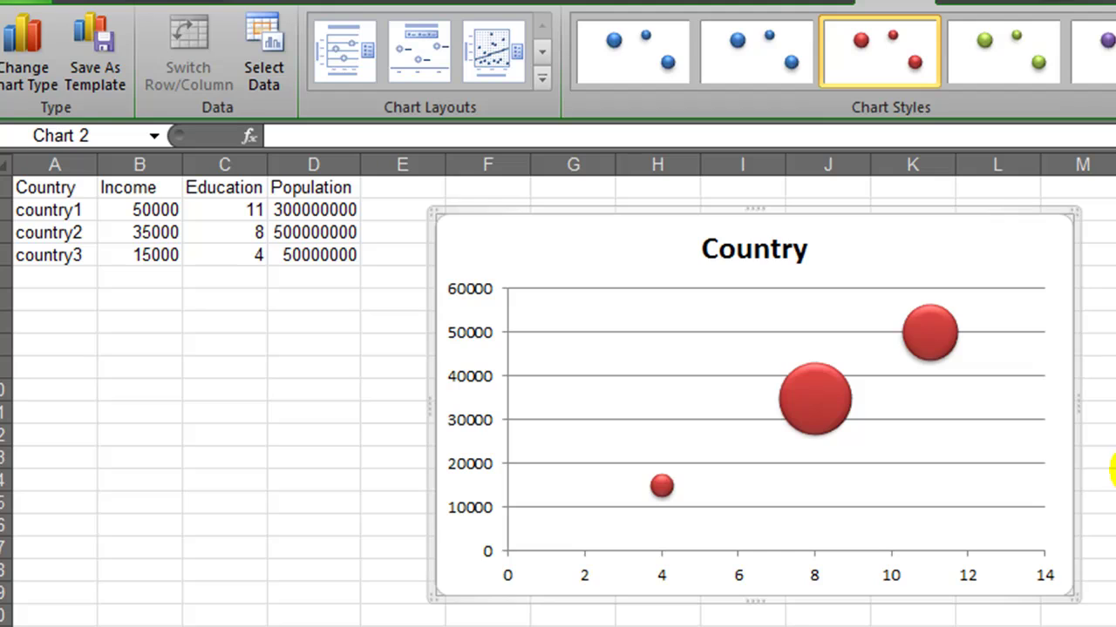
# Add data labels showing 15000, 35000 and 50000 to the bubbles, then select the 15000 label alone.
pyautogui.click(821, 401)
pyautogui.rightClick(821, 401)
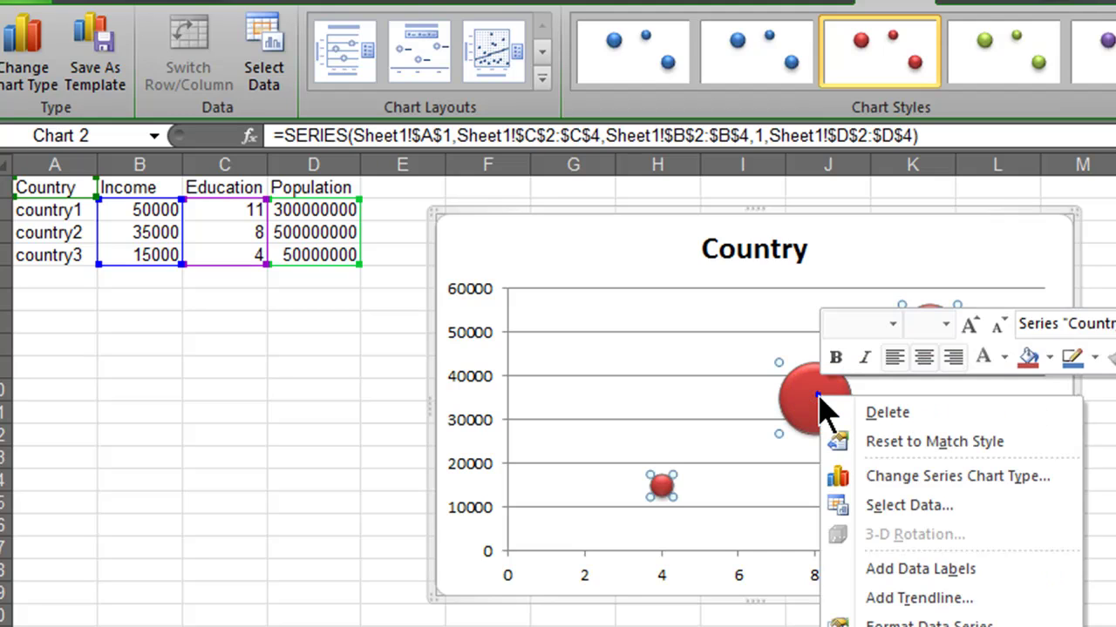
pyautogui.click(925, 575)
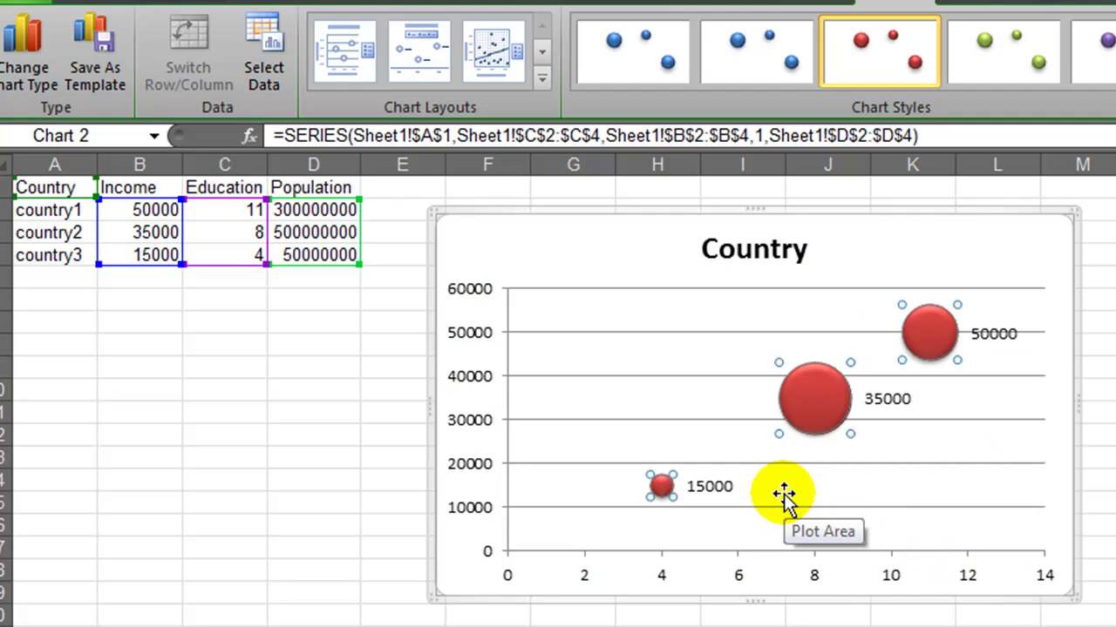
pyautogui.click(704, 487)
pyautogui.click(704, 487)
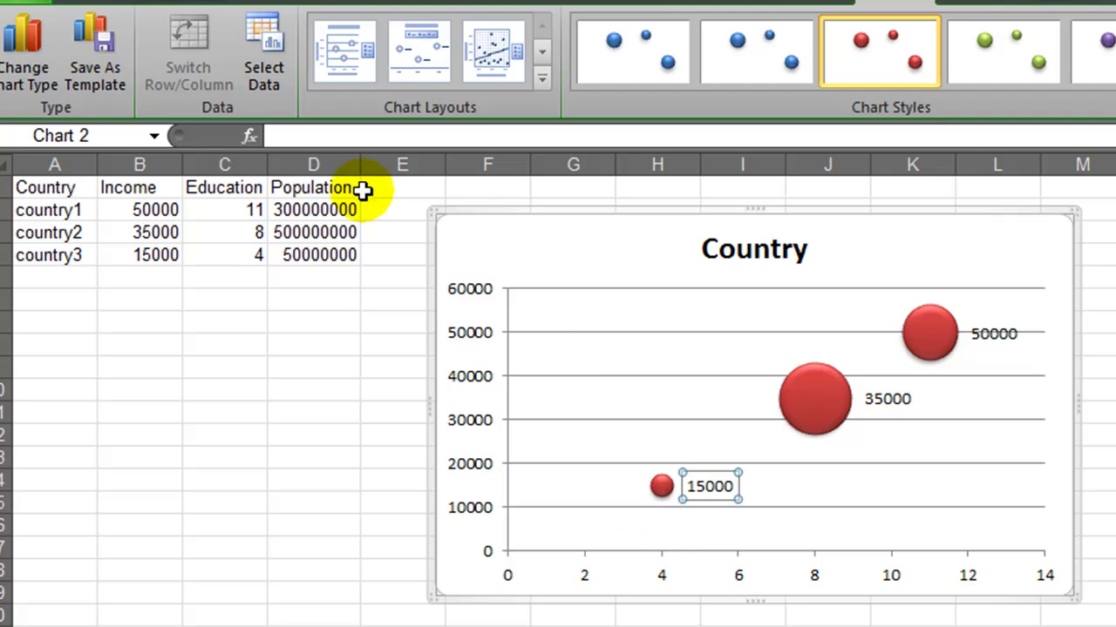
# Link the 15000 label to cell A4 (country3) and the 35000 label to A3 (country2).
pyautogui.click(312, 135)
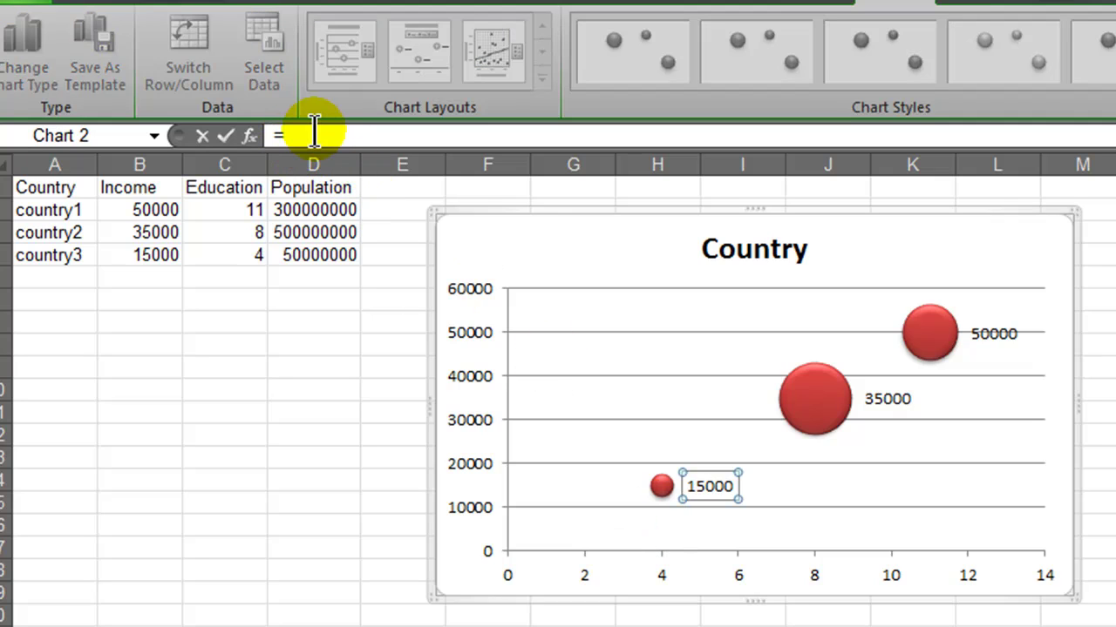
pyautogui.click(36, 255)
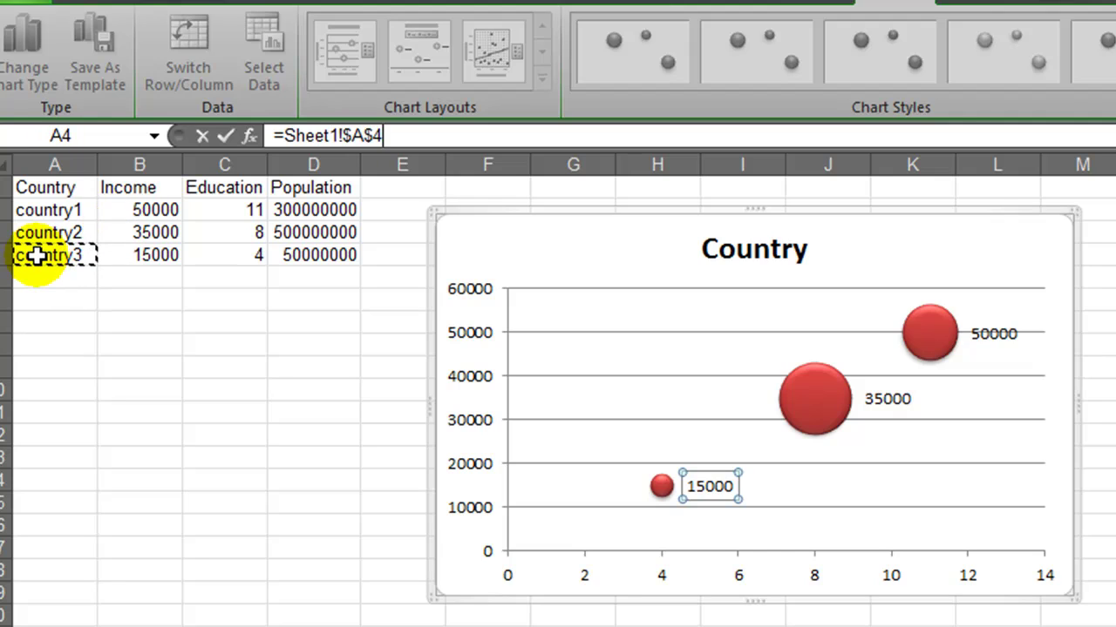
pyautogui.press('Return')
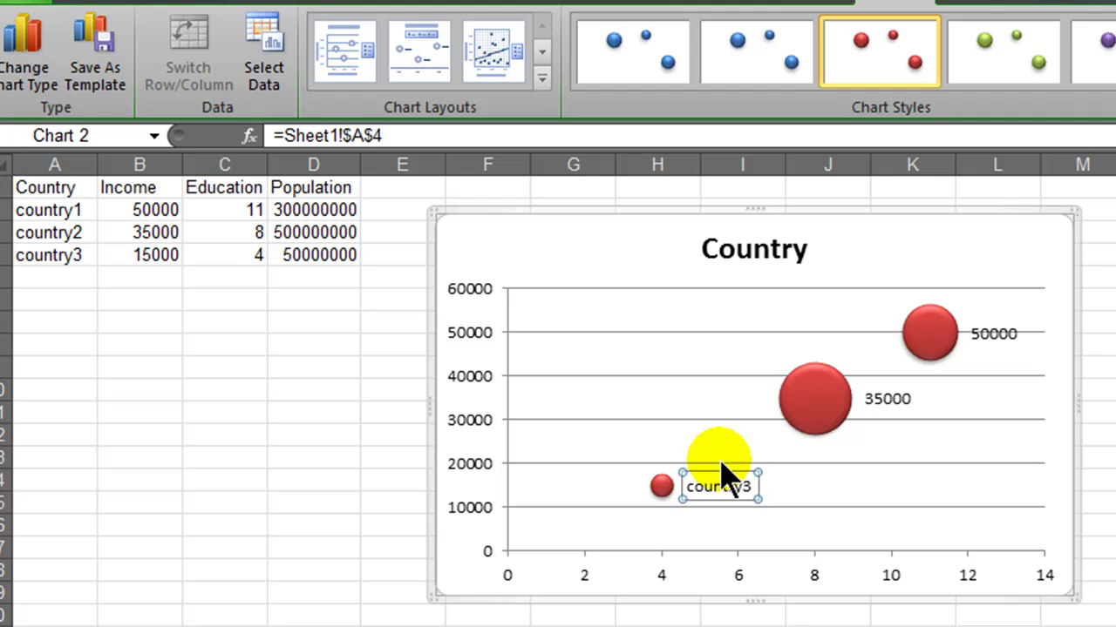
pyautogui.click(885, 399)
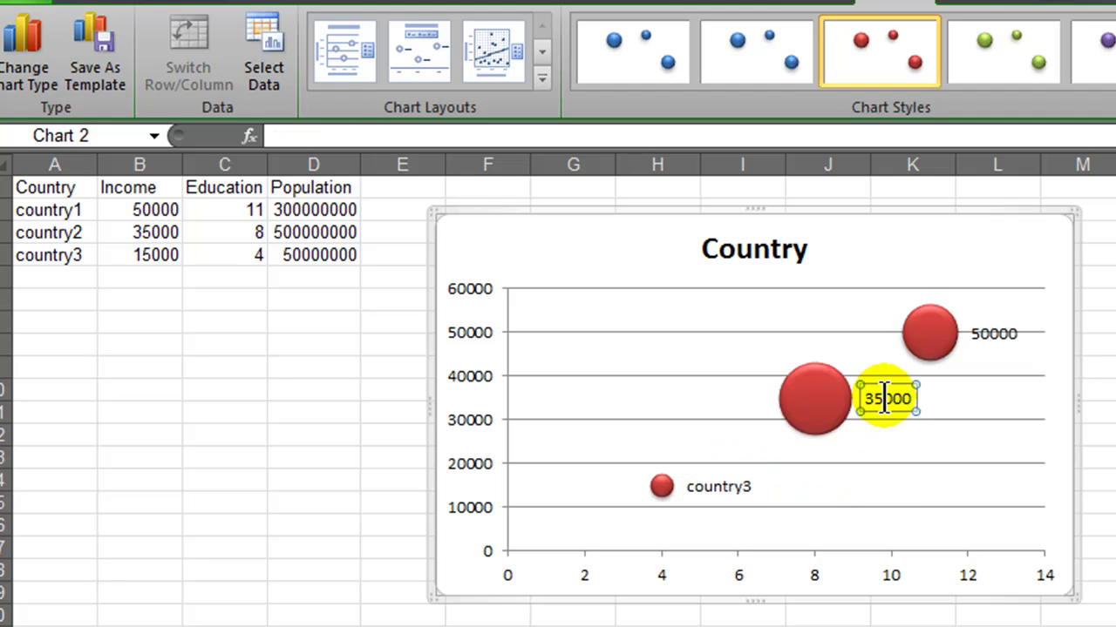
pyautogui.click(314, 135)
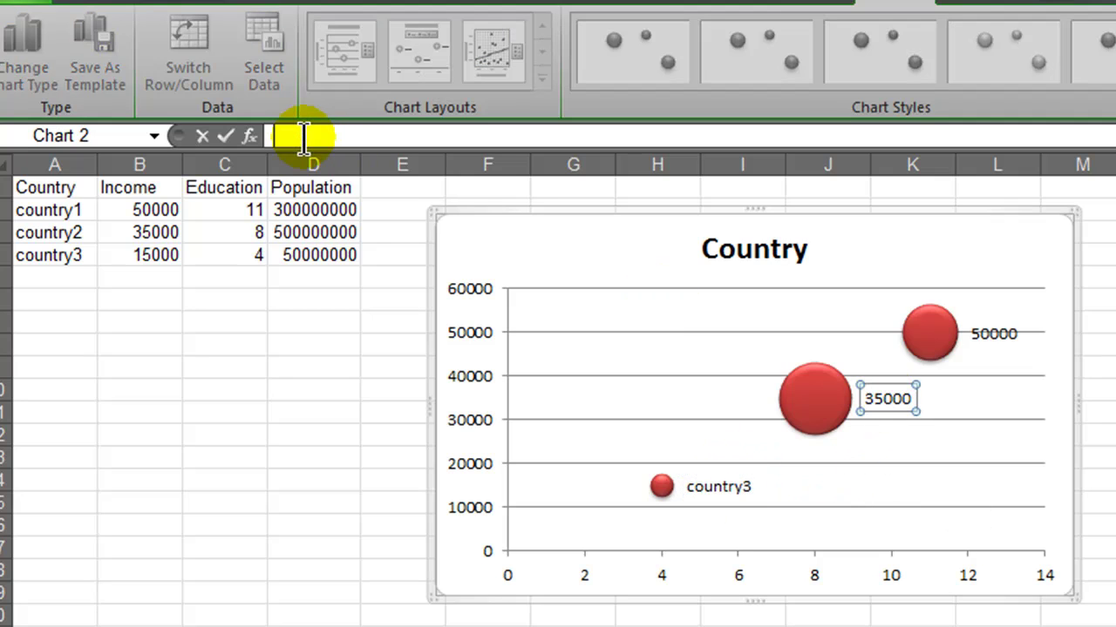
pyautogui.click(37, 232)
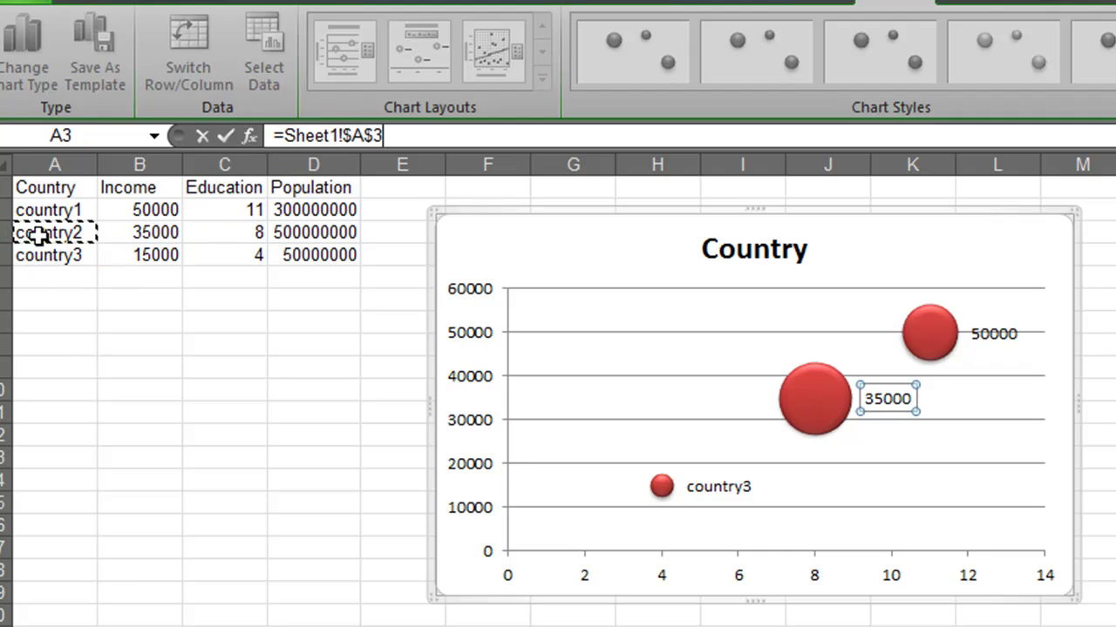
pyautogui.press('Return')
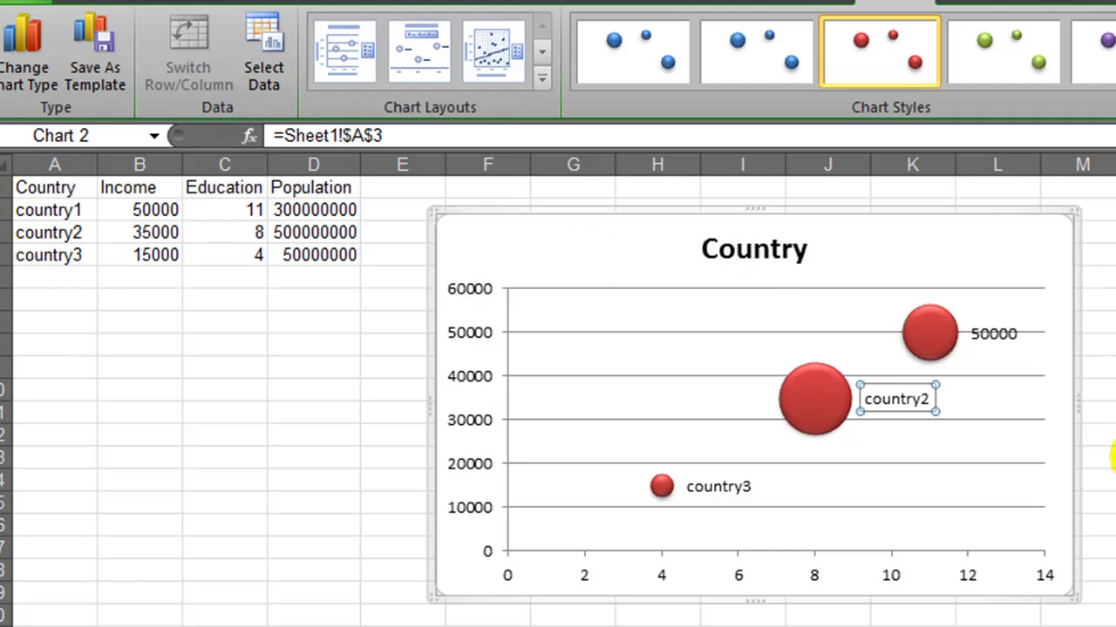
# Link the 50000 label to cell A2 so it reads country1, then deselect the chart.
pyautogui.click(997, 333)
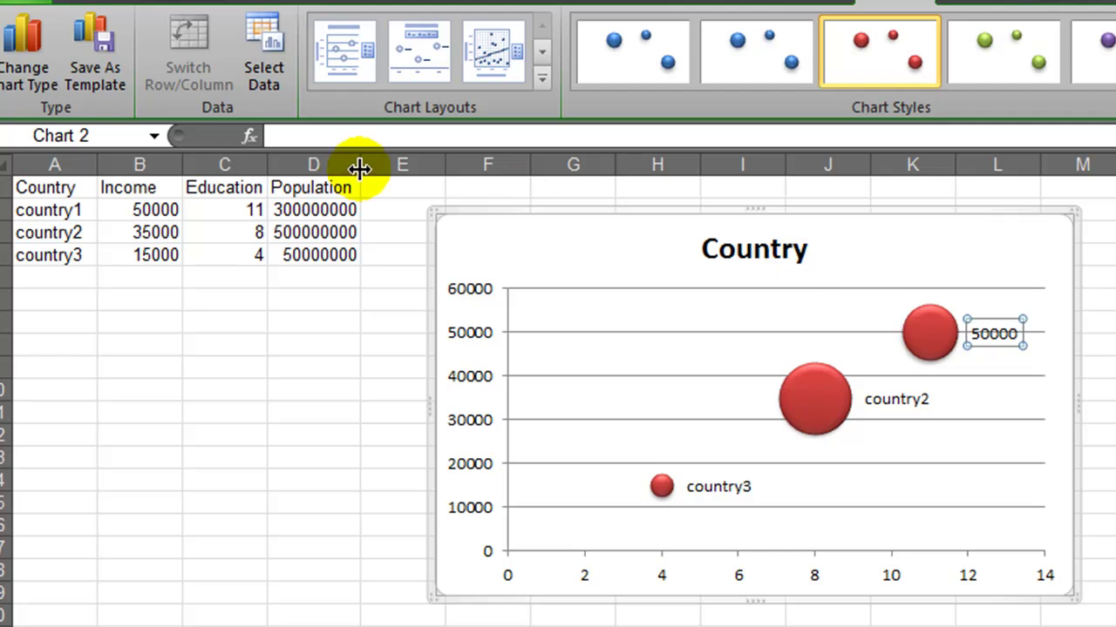
pyautogui.click(300, 138)
pyautogui.write('=')
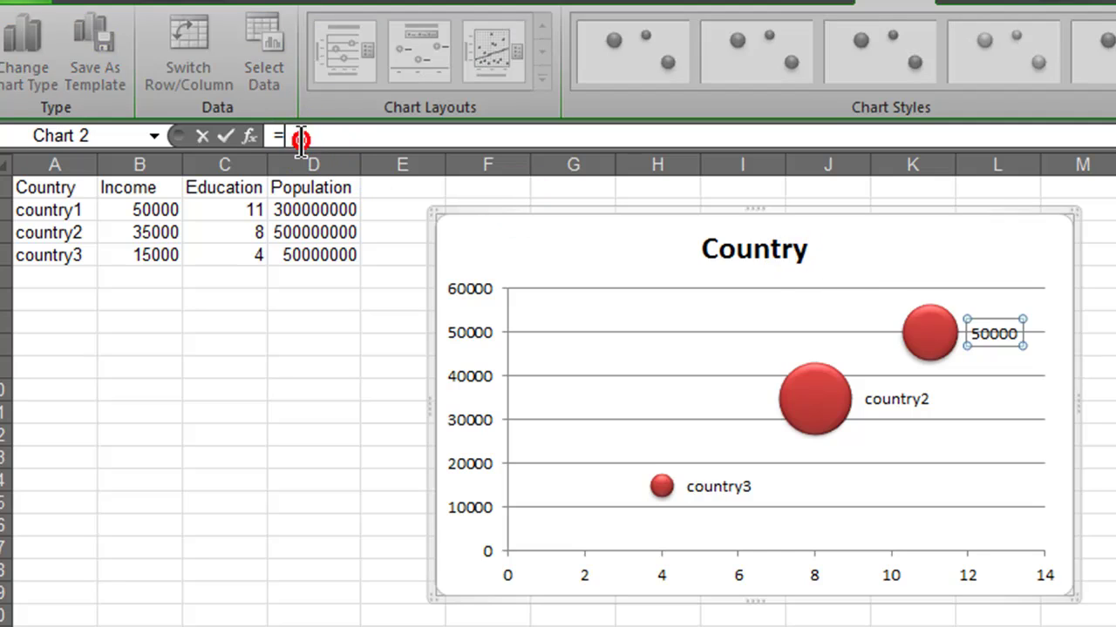
pyautogui.click(54, 212)
pyautogui.press('Return')
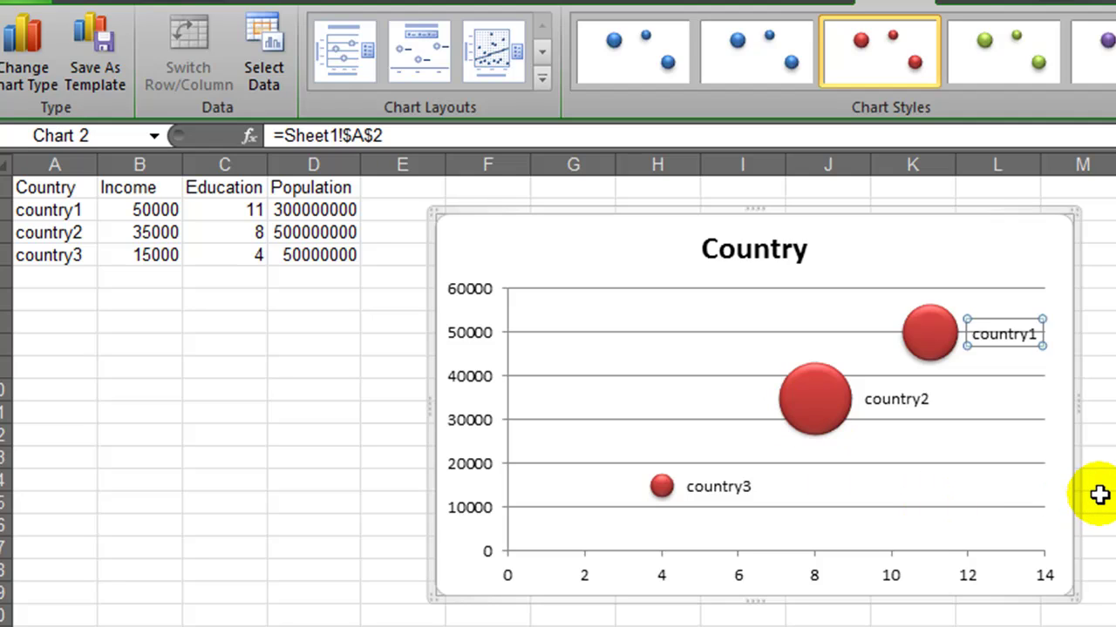
pyautogui.click(1096, 457)
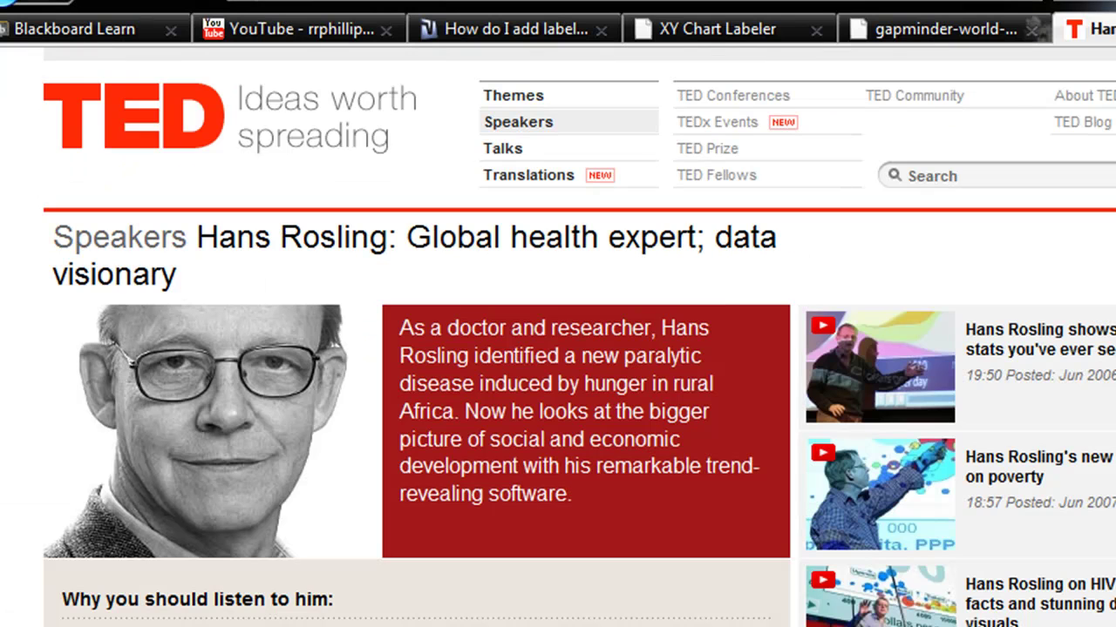
# Read the About and New in Version 7.0 sections of the XY Chart Labeler page.
pyautogui.click(717, 29)
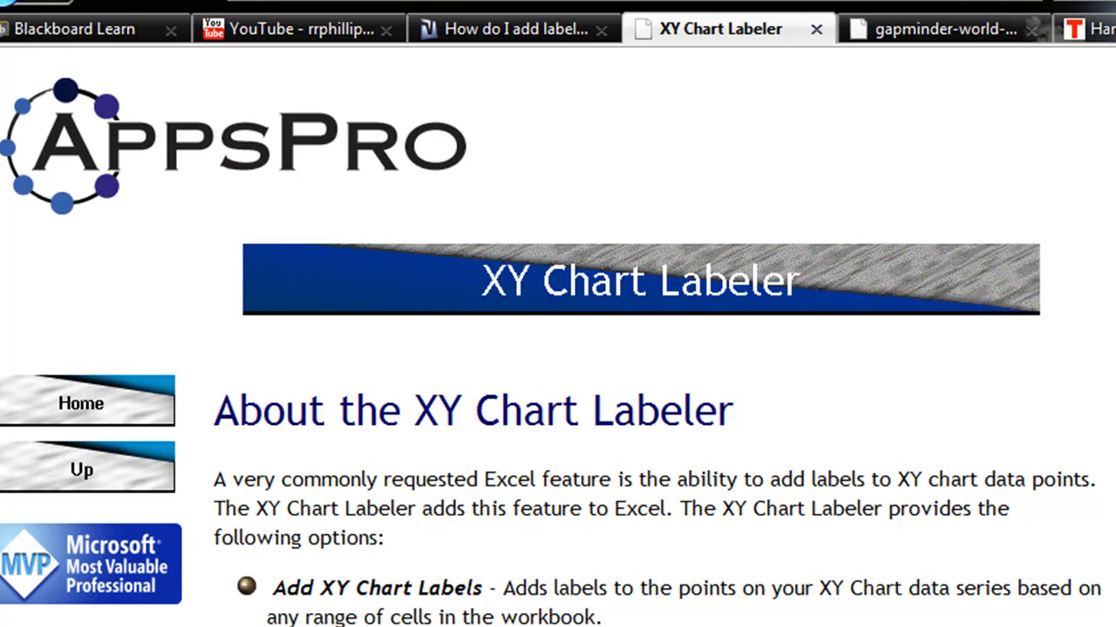
pyautogui.scroll(-3, 558, 349)
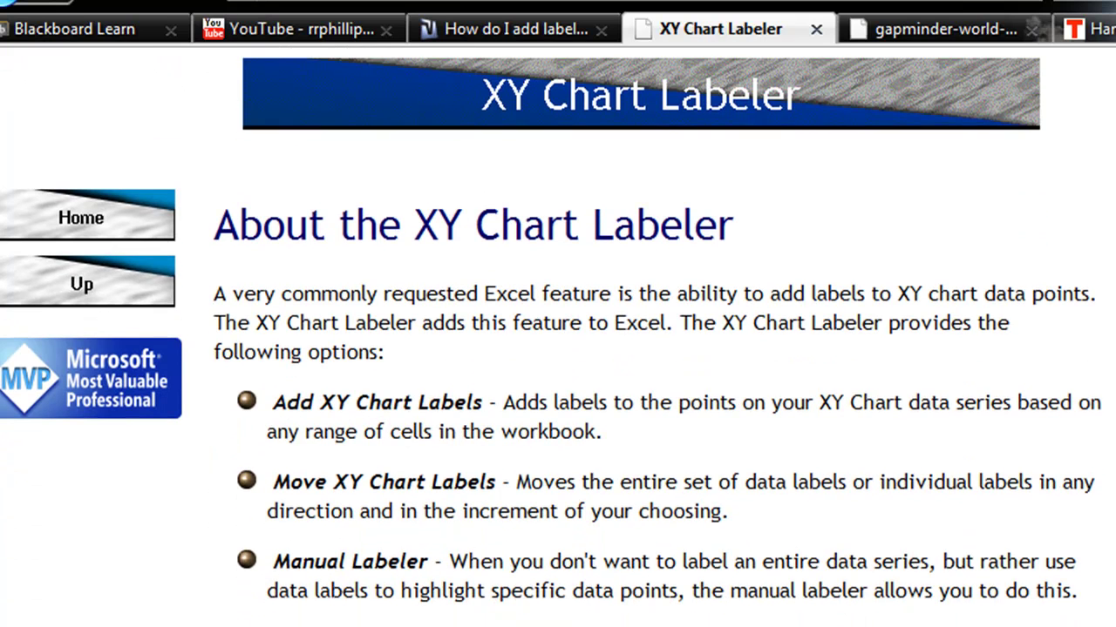
pyautogui.scroll(-1, 558, 348)
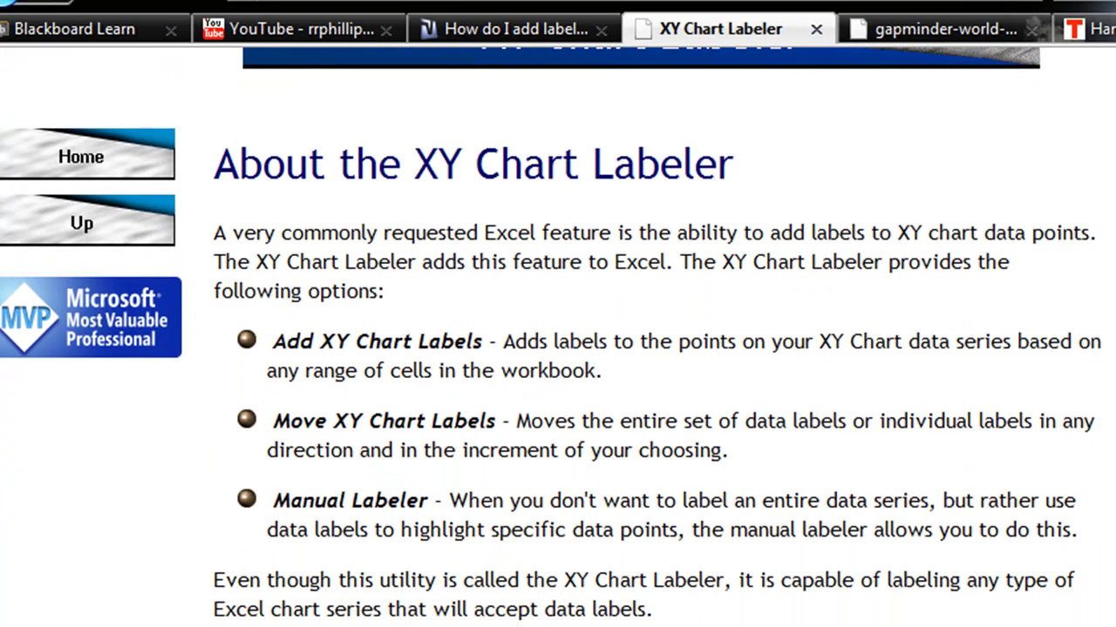
pyautogui.scroll(1, 558, 349)
pyautogui.scroll(-5, 558, 348)
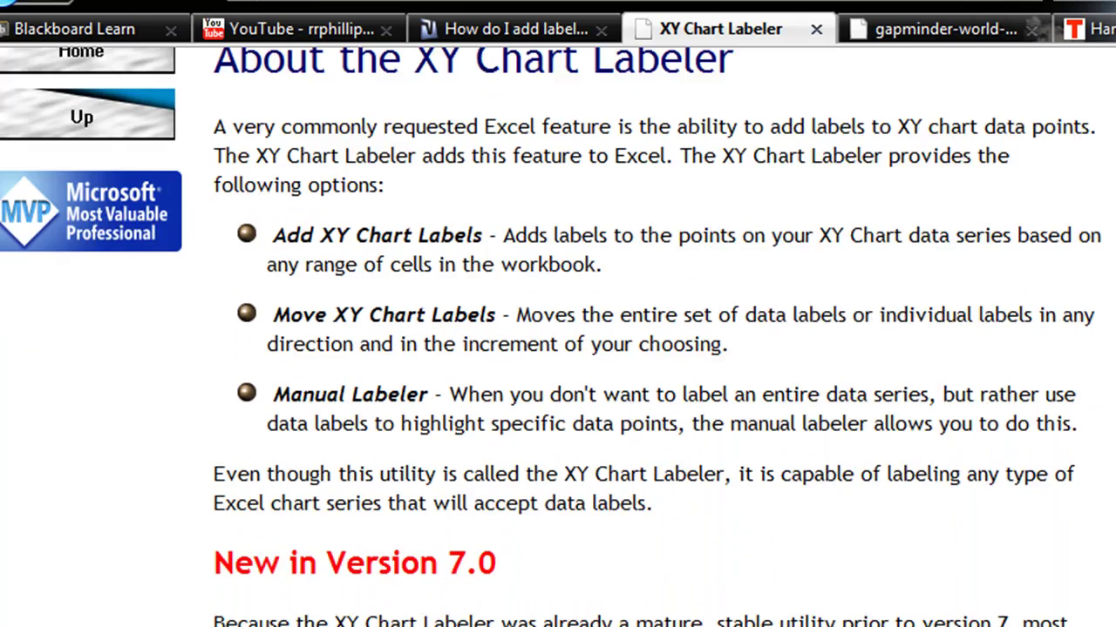
pyautogui.scroll(-4, 557, 348)
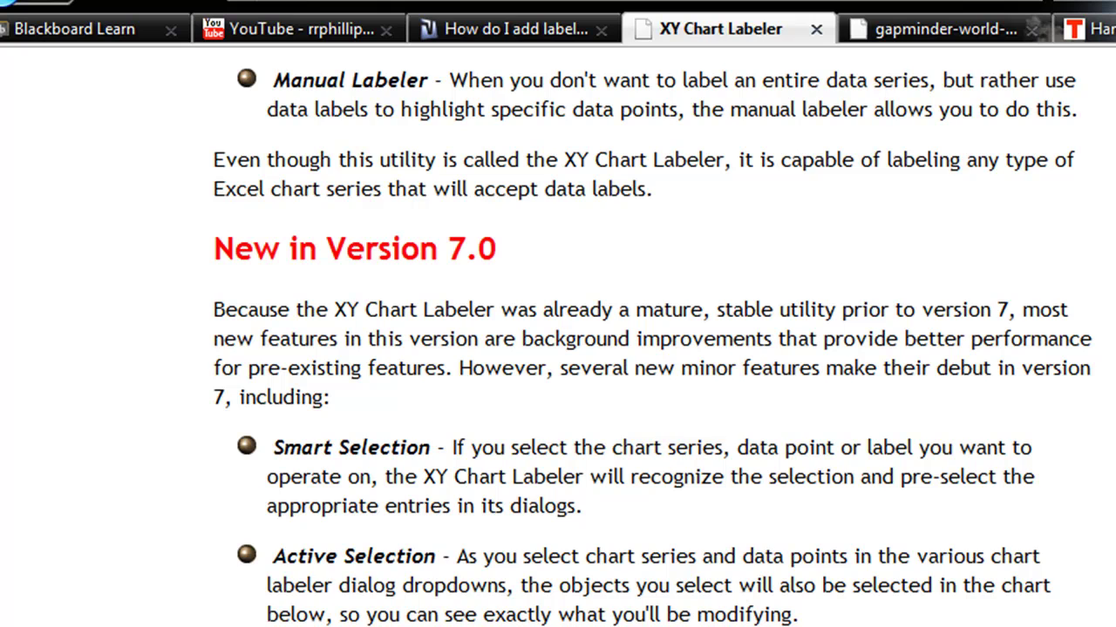
pyautogui.scroll(10, 558, 348)
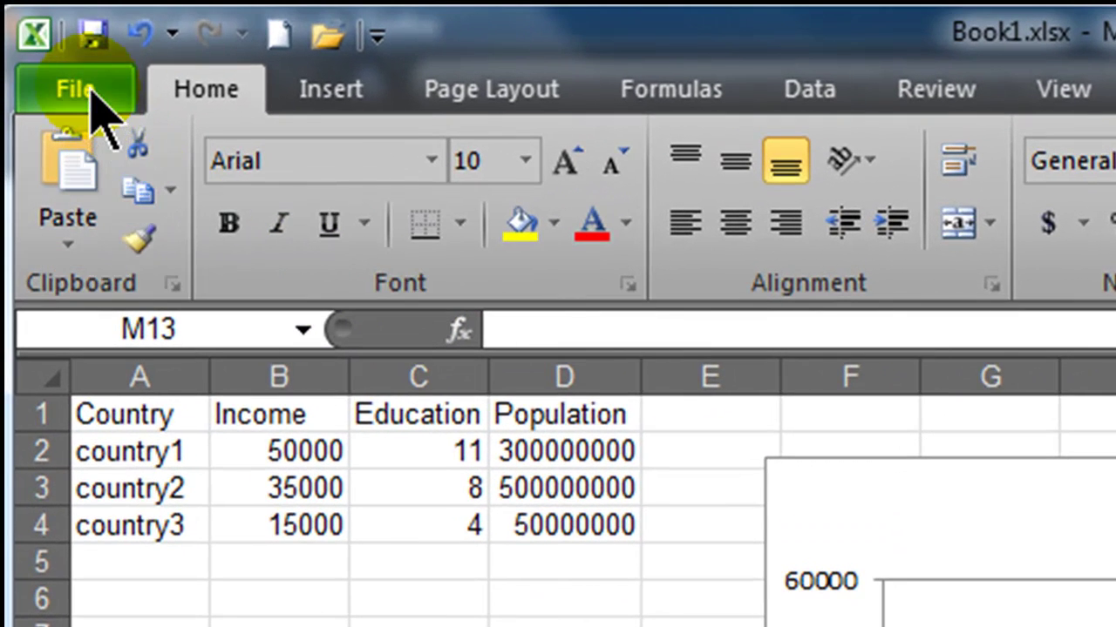
# Go to File > Options > Add-Ins and open the Excel Add-ins manager.
pyautogui.click(37, 0)
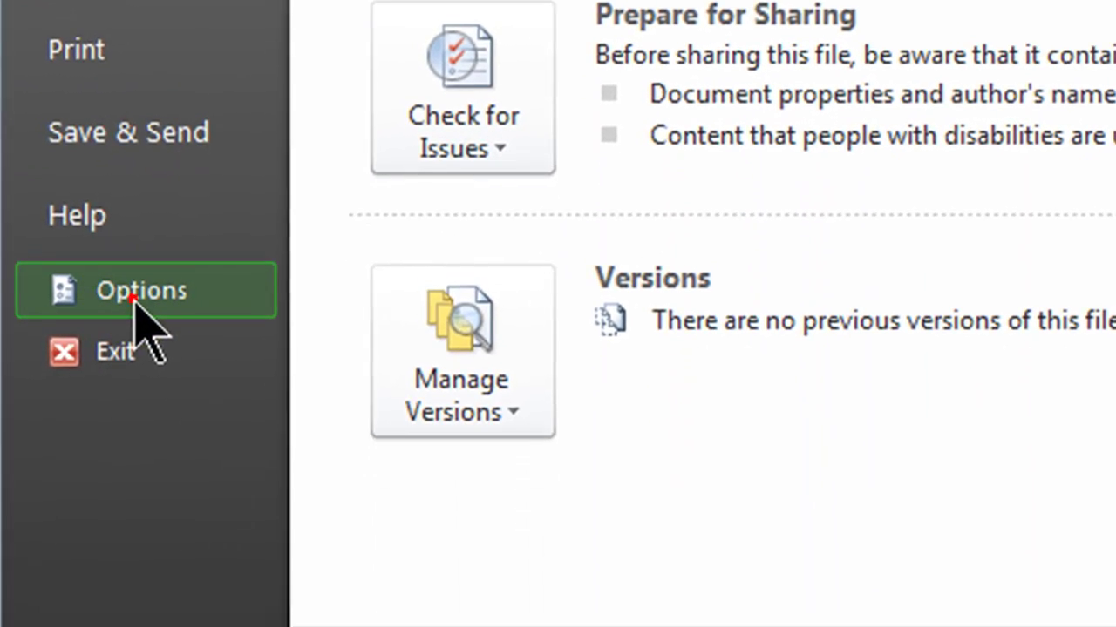
pyautogui.click(135, 293)
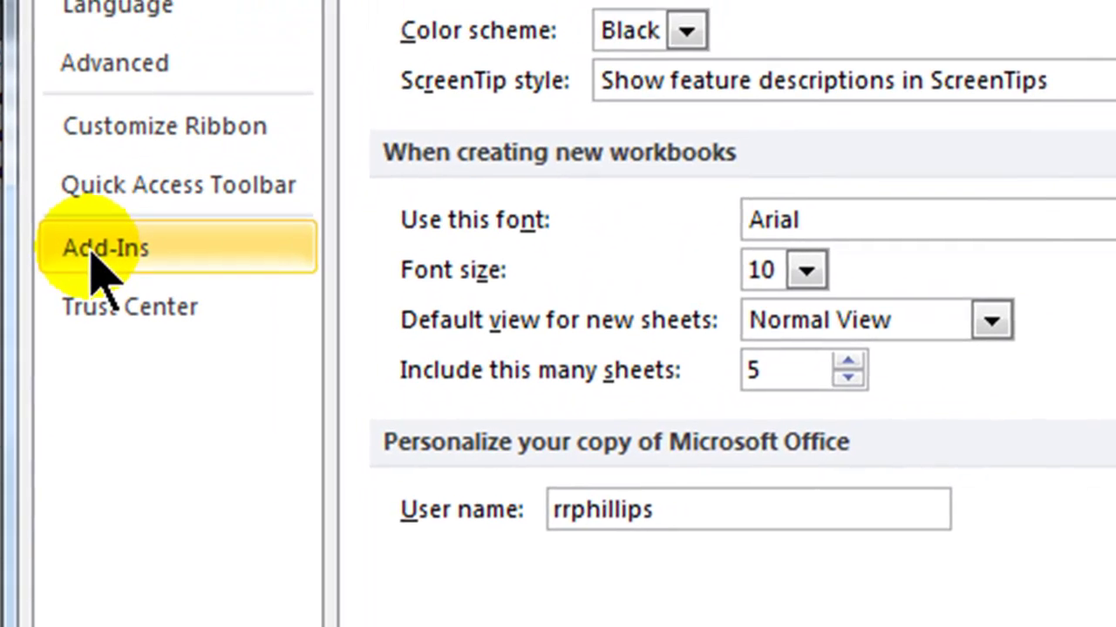
pyautogui.click(127, 138)
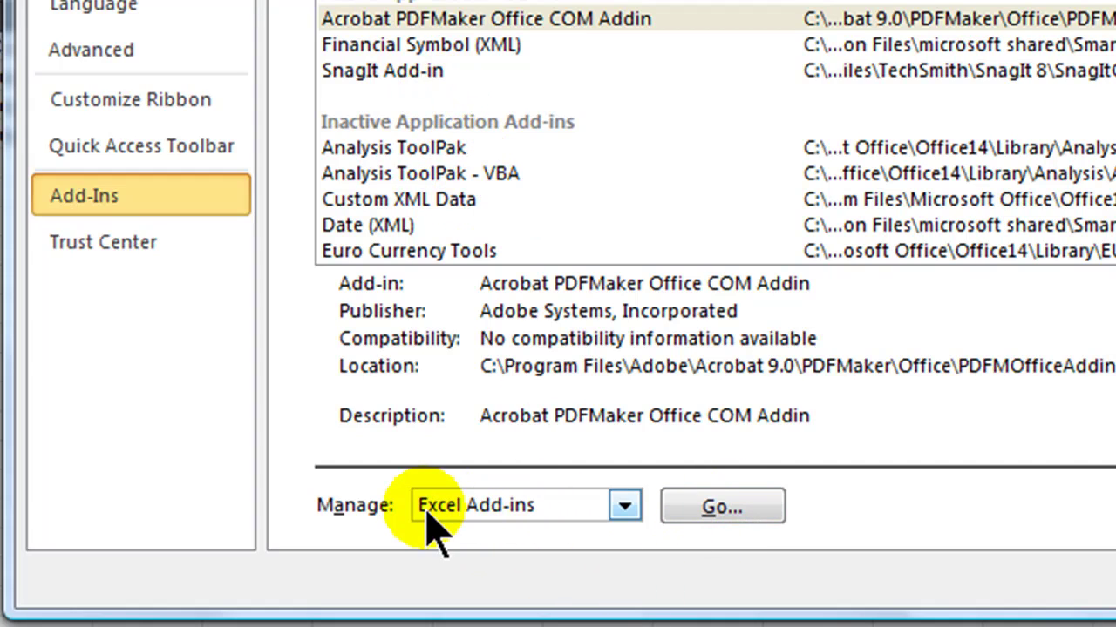
pyautogui.click(750, 512)
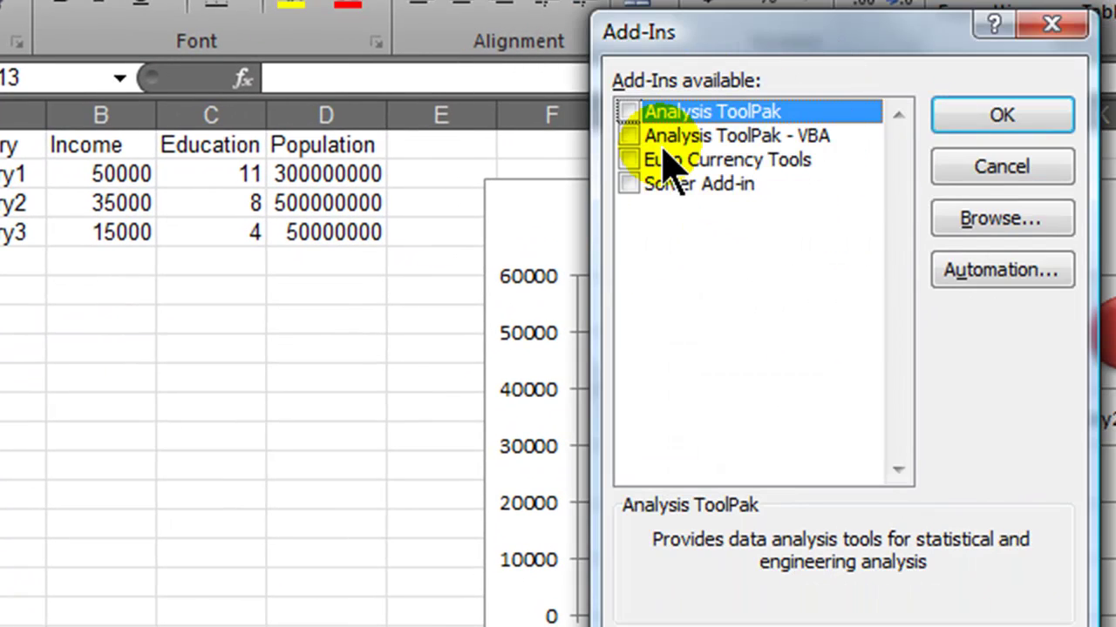
# Load XYChartLabeler.xla from C:\Program Files\AppsPro\ChartLabeler and enable it as an add-in.
pyautogui.click(1015, 218)
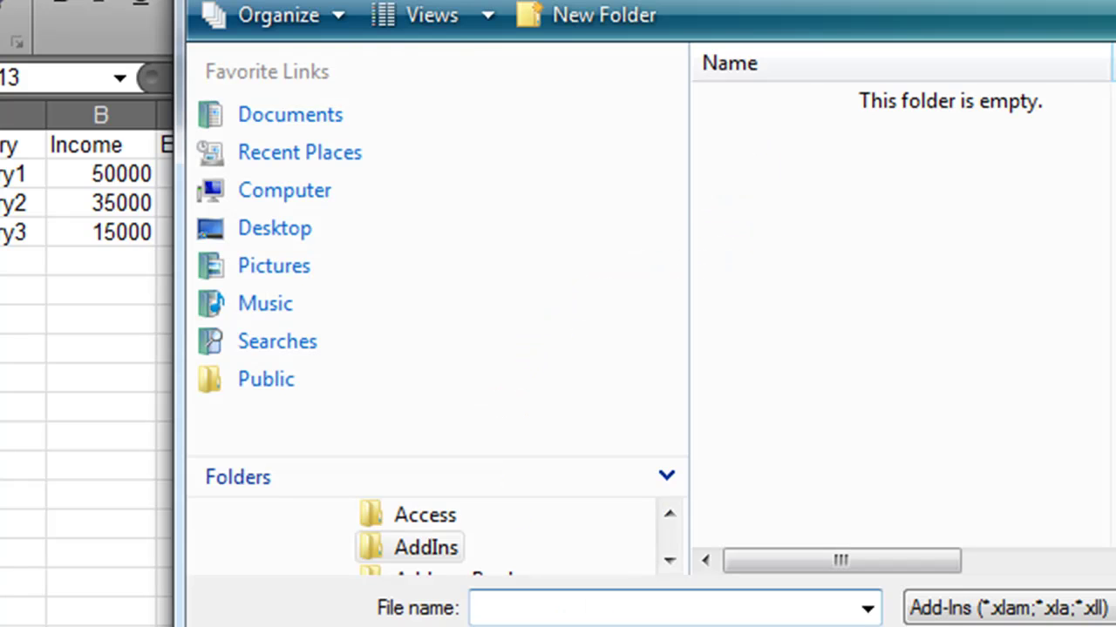
pyautogui.click(277, 194)
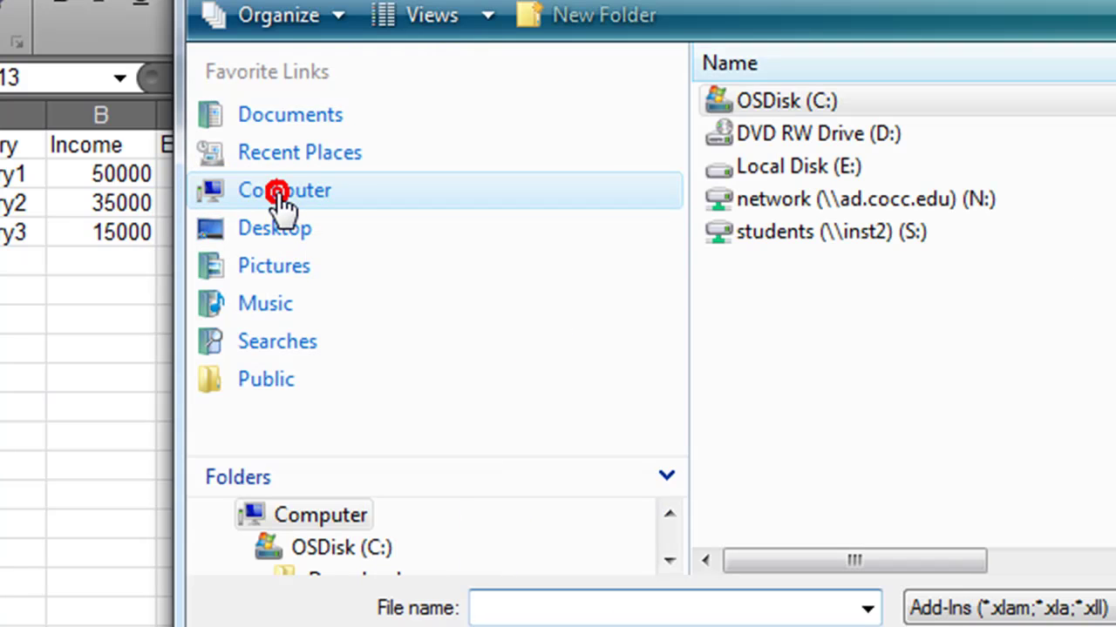
pyautogui.doubleClick(755, 98)
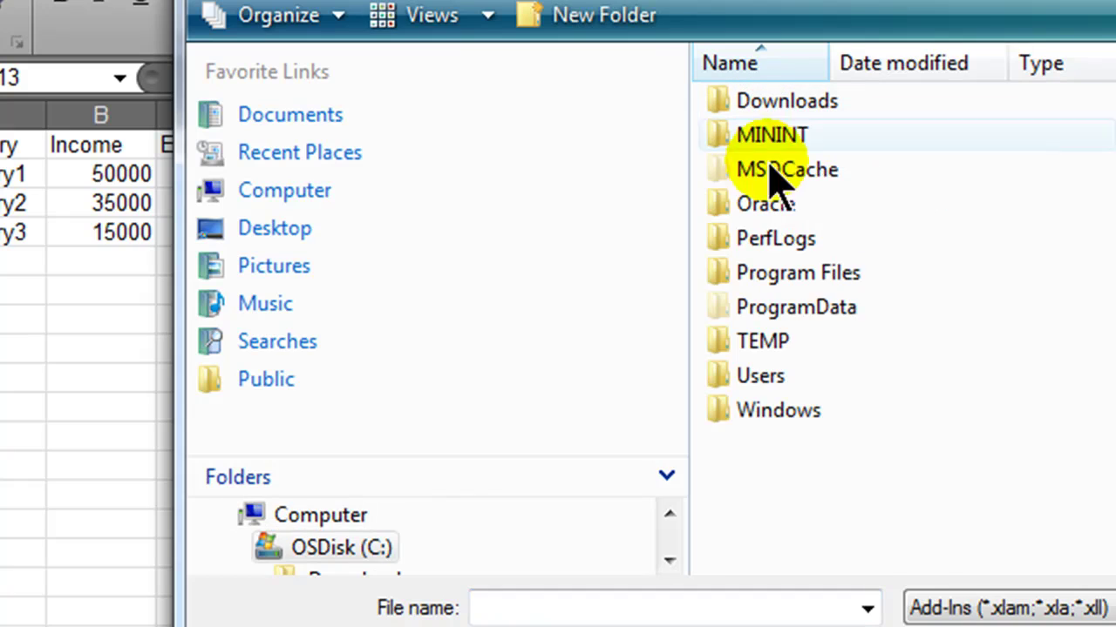
pyautogui.doubleClick(774, 276)
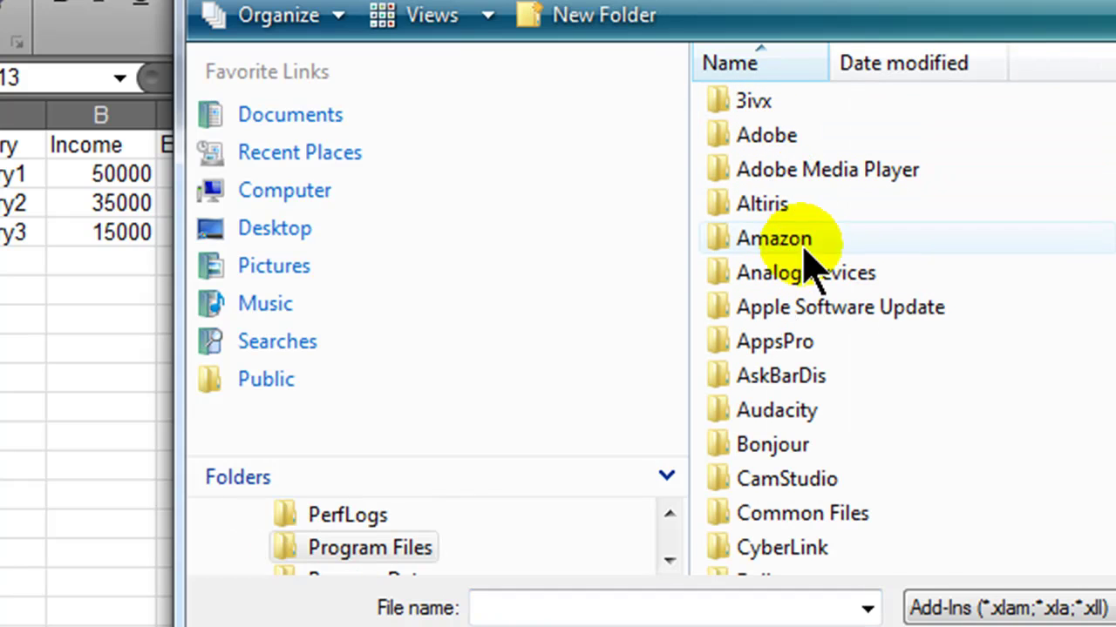
pyautogui.doubleClick(774, 342)
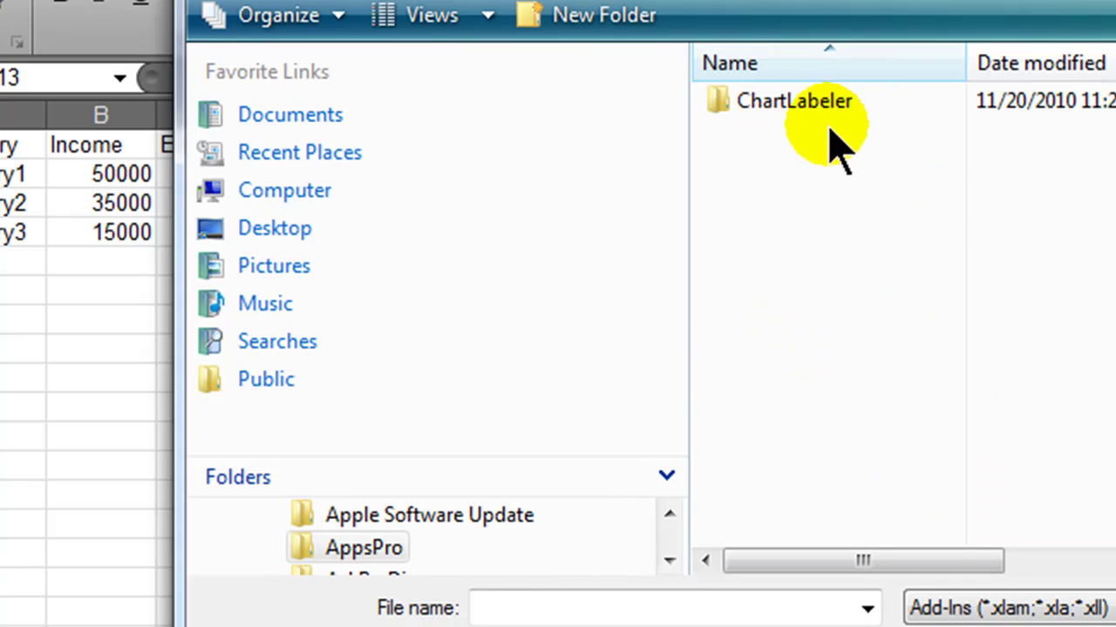
pyautogui.doubleClick(793, 102)
pyautogui.doubleClick(793, 103)
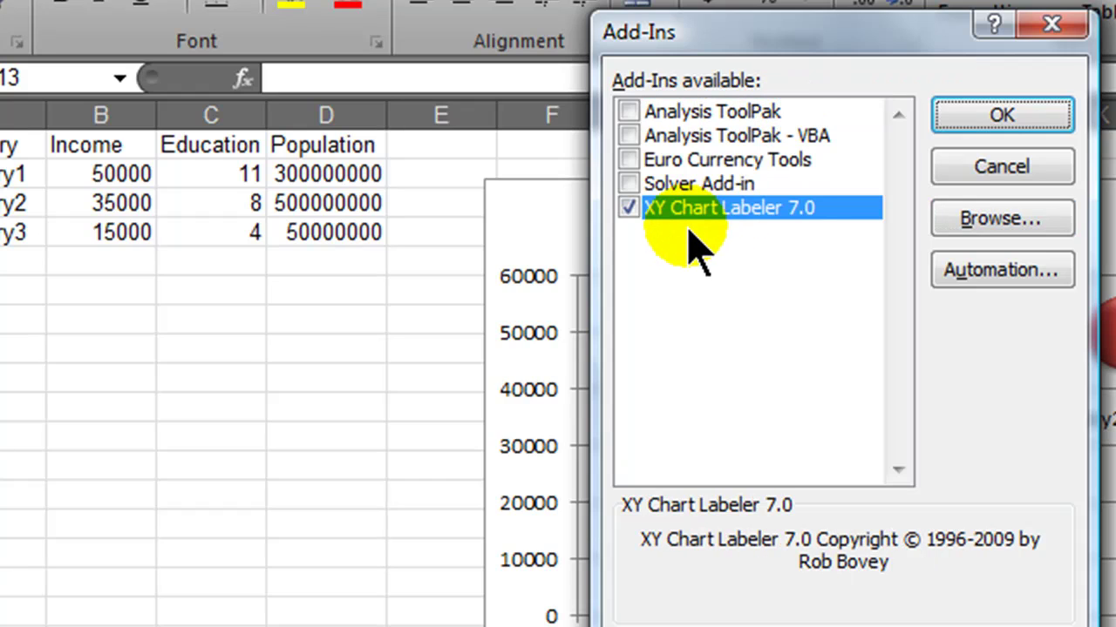
pyautogui.click(1018, 117)
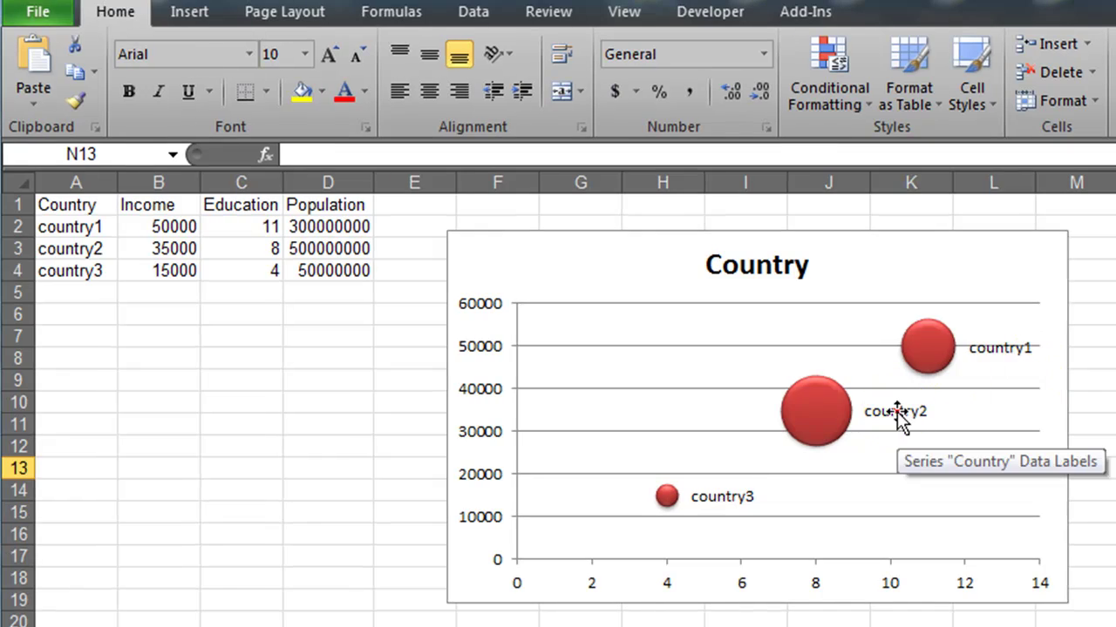
# Delete the existing country-name data labels from the bubbles.
pyautogui.click(898, 413)
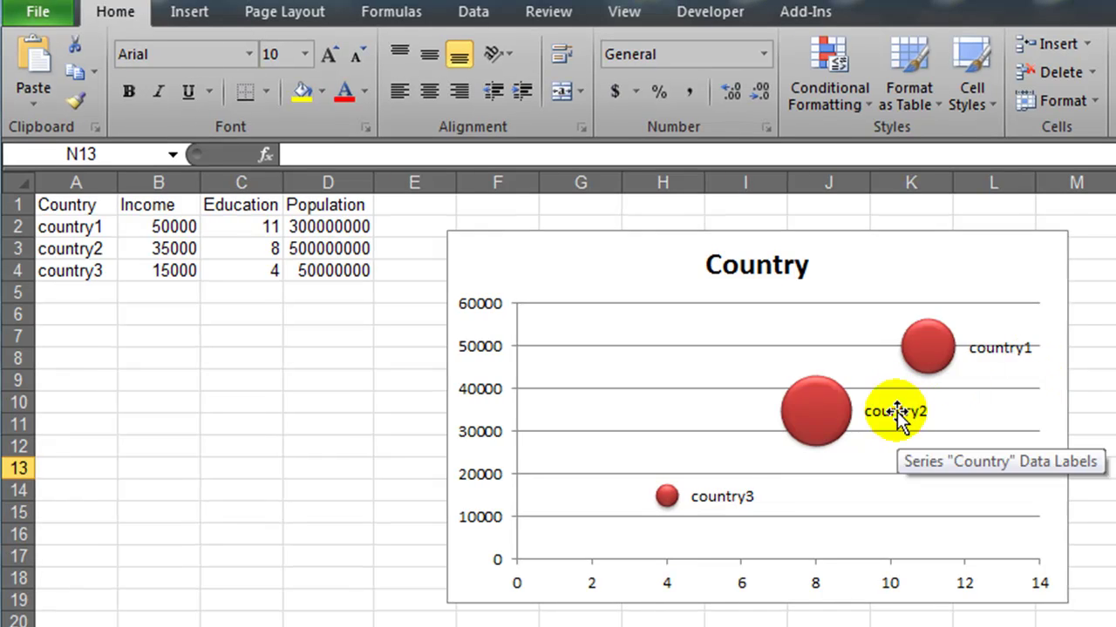
pyautogui.press('Delete')
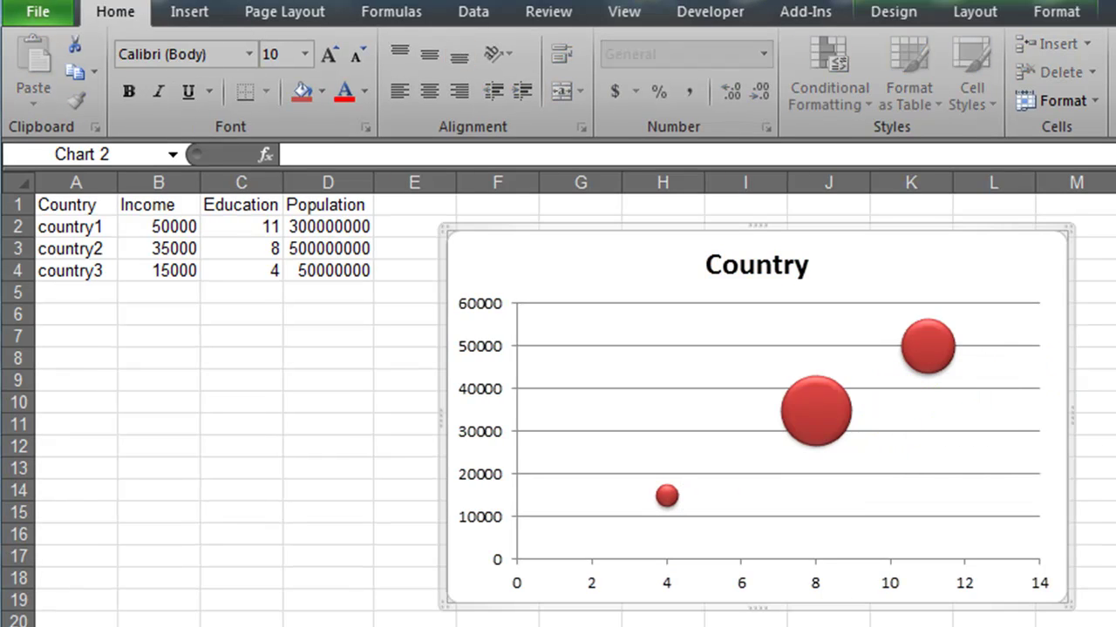
pyautogui.press('Escape')
# Add value data labels to the bubble series, then delete those as well.
pyautogui.rightClick(824, 408)
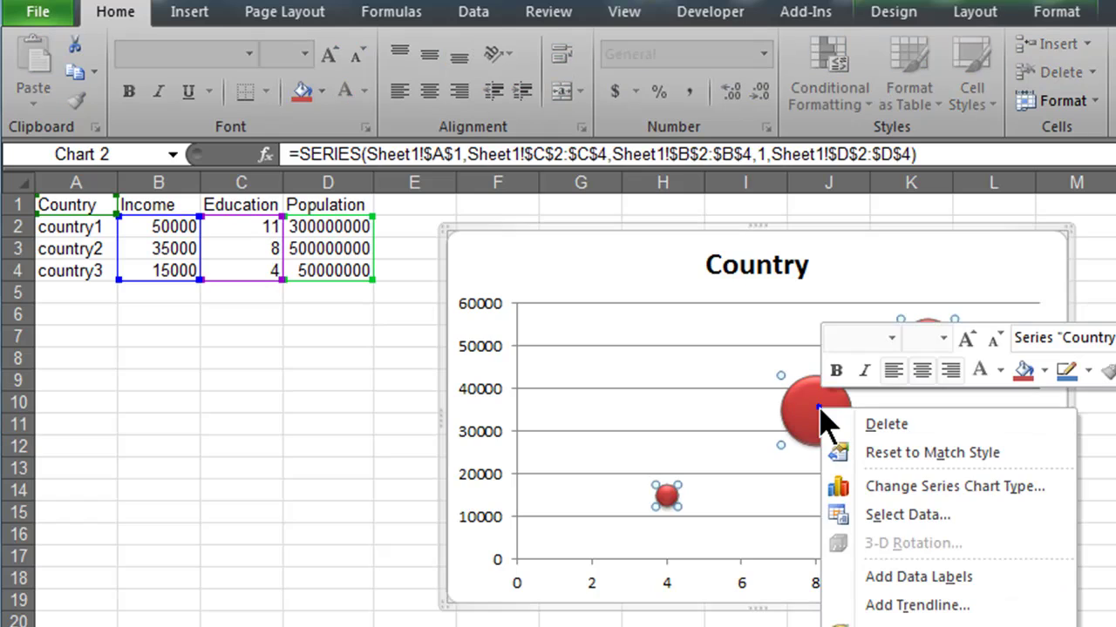
pyautogui.click(915, 577)
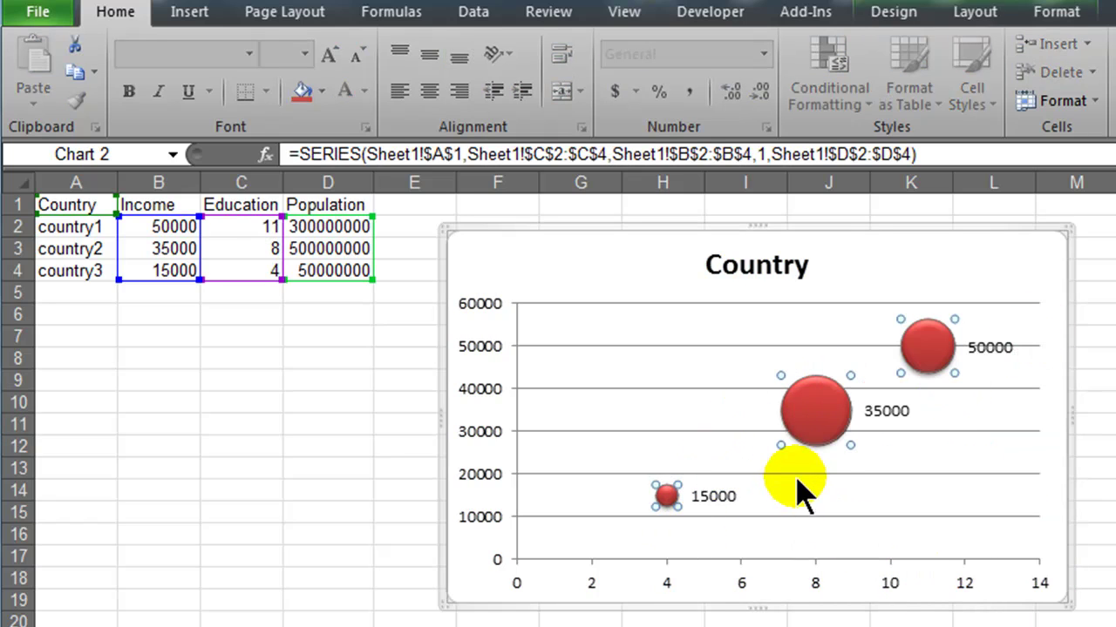
pyautogui.click(719, 498)
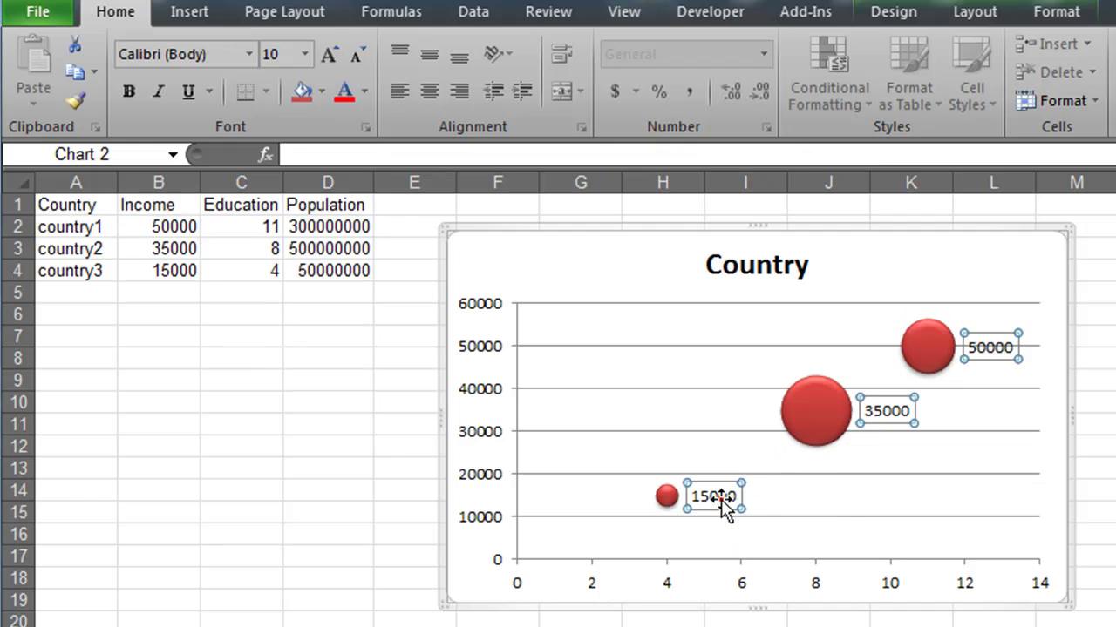
pyautogui.press('Delete')
pyautogui.click(1111, 425)
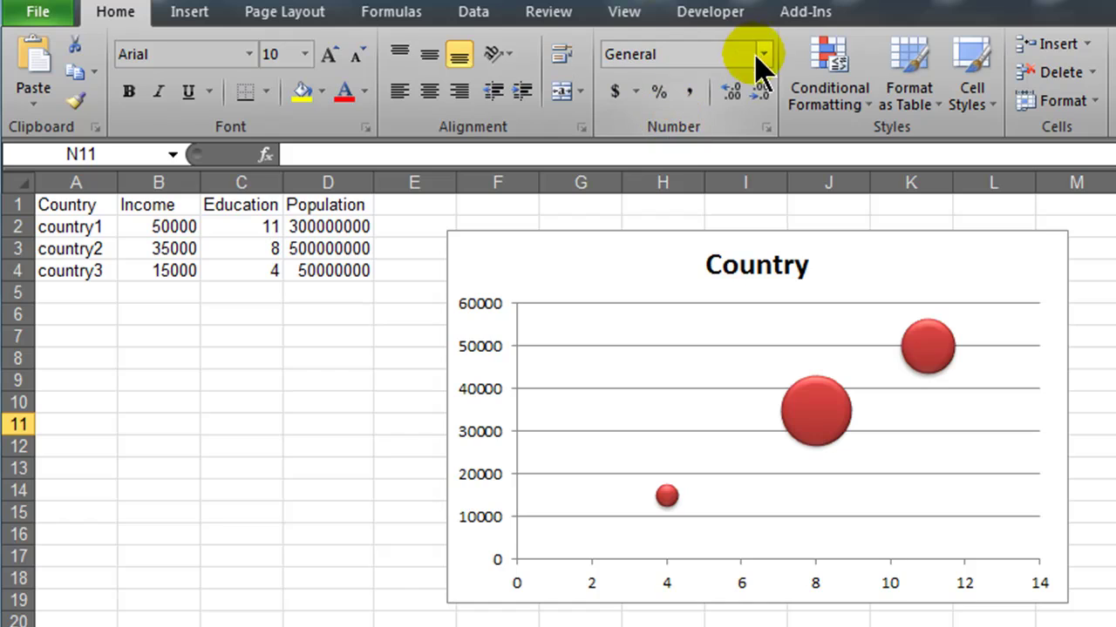
# Use XY Chart Labeler to label the bubbles with country names from A2:A4, positioned Below.
pyautogui.click(868, 251)
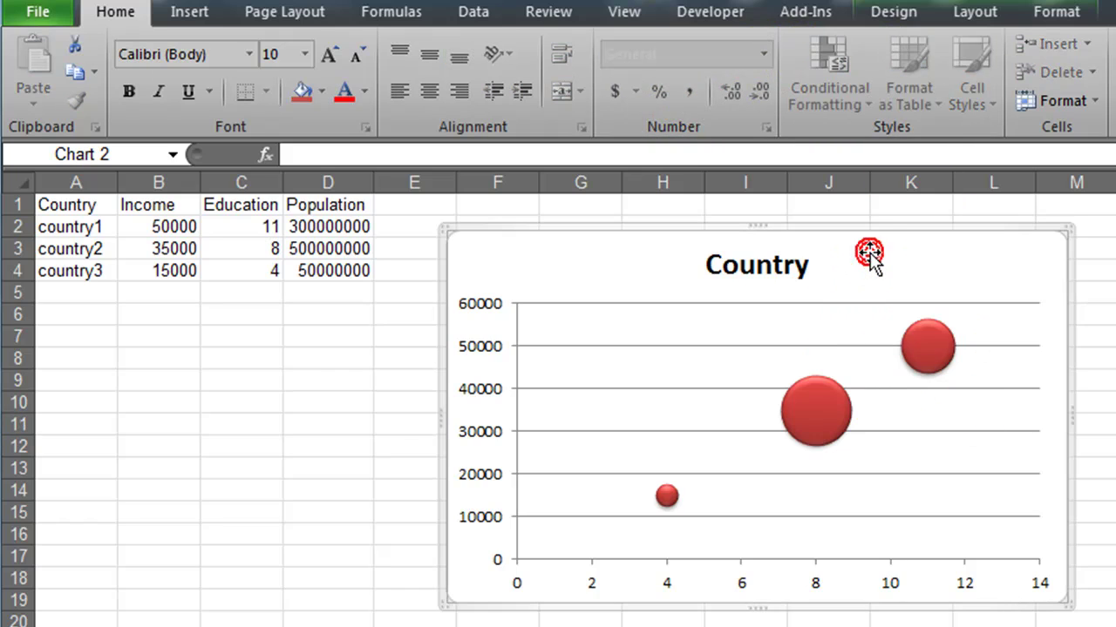
pyautogui.click(802, 14)
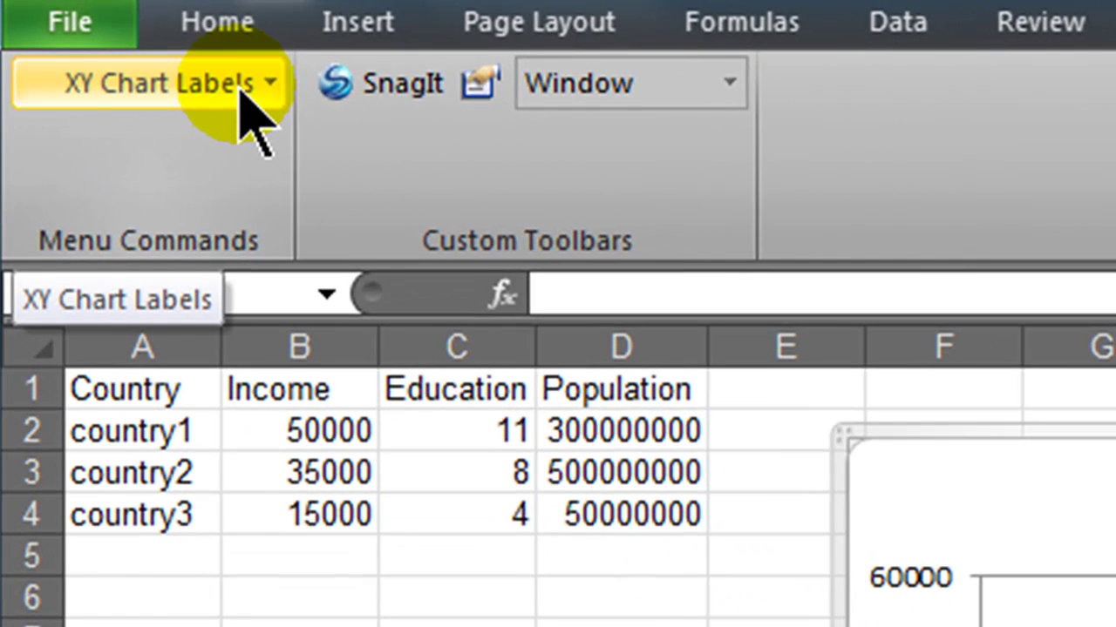
pyautogui.click(243, 89)
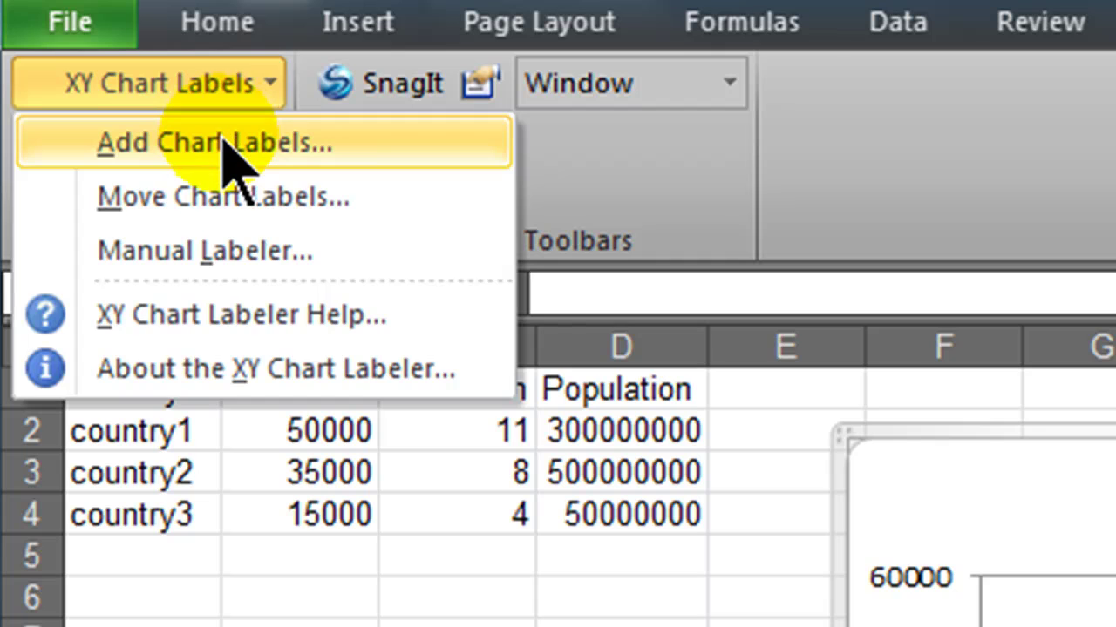
pyautogui.click(228, 144)
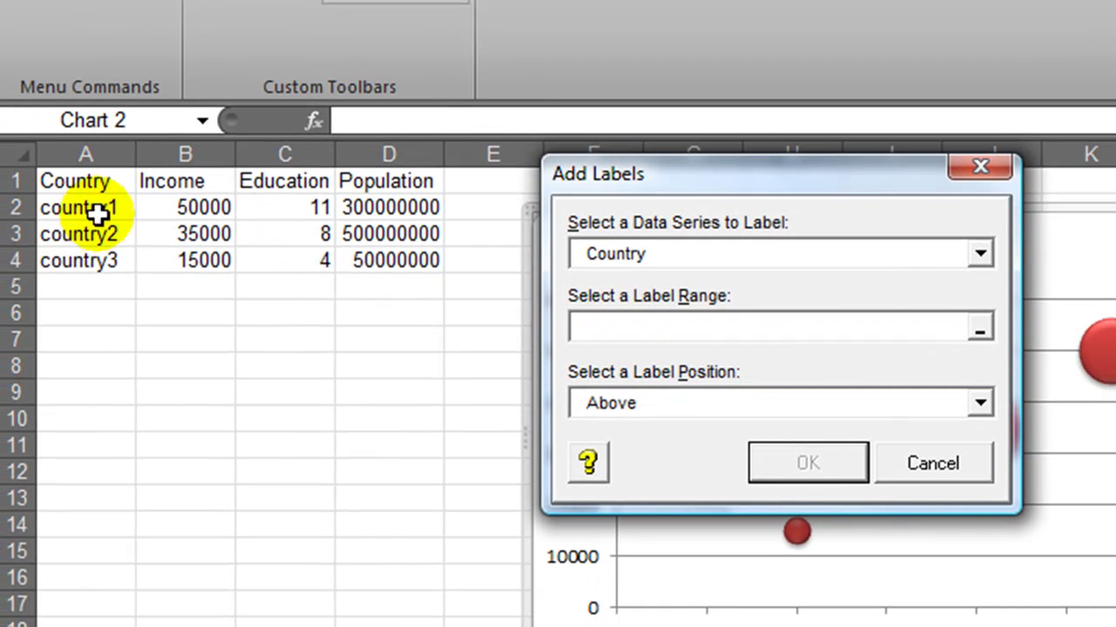
pyautogui.moveTo(89, 209); pyautogui.dragTo(81, 272)
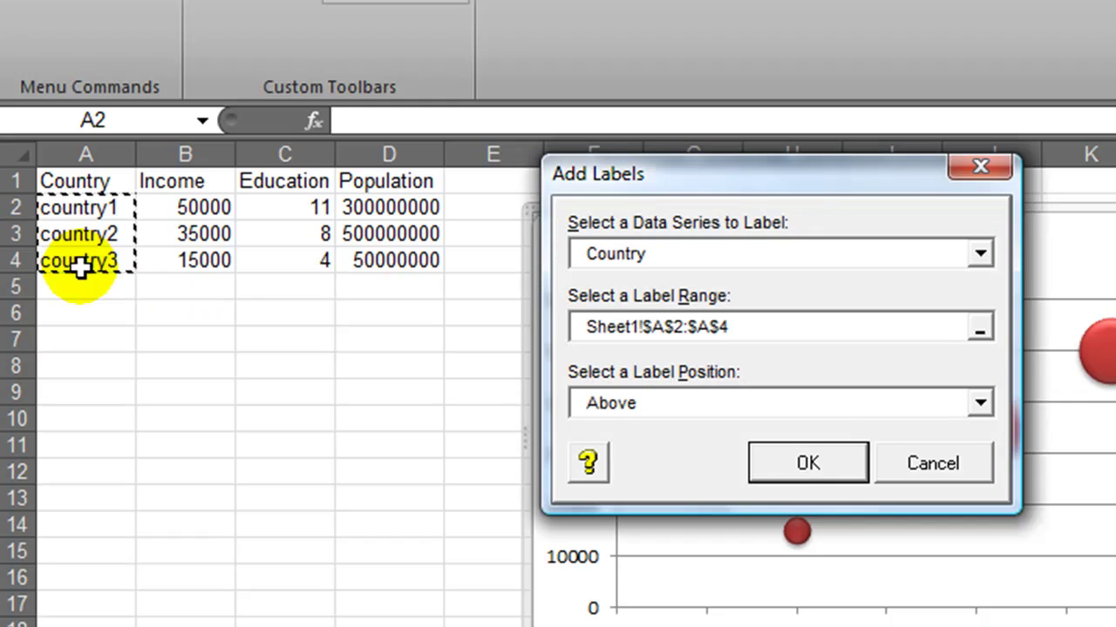
pyautogui.click(649, 405)
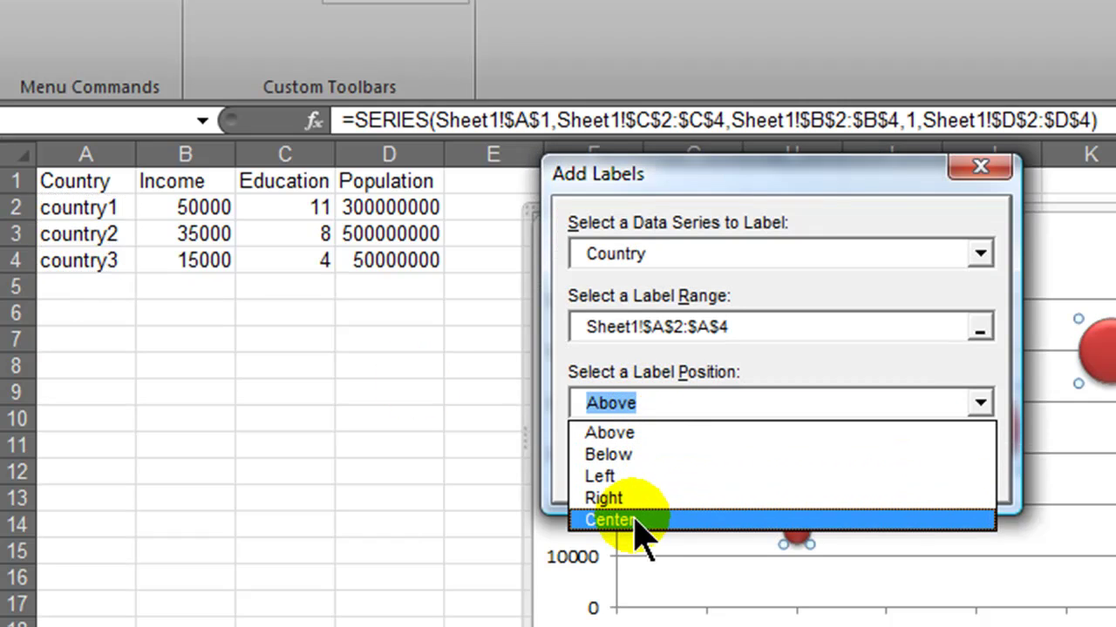
pyautogui.click(610, 455)
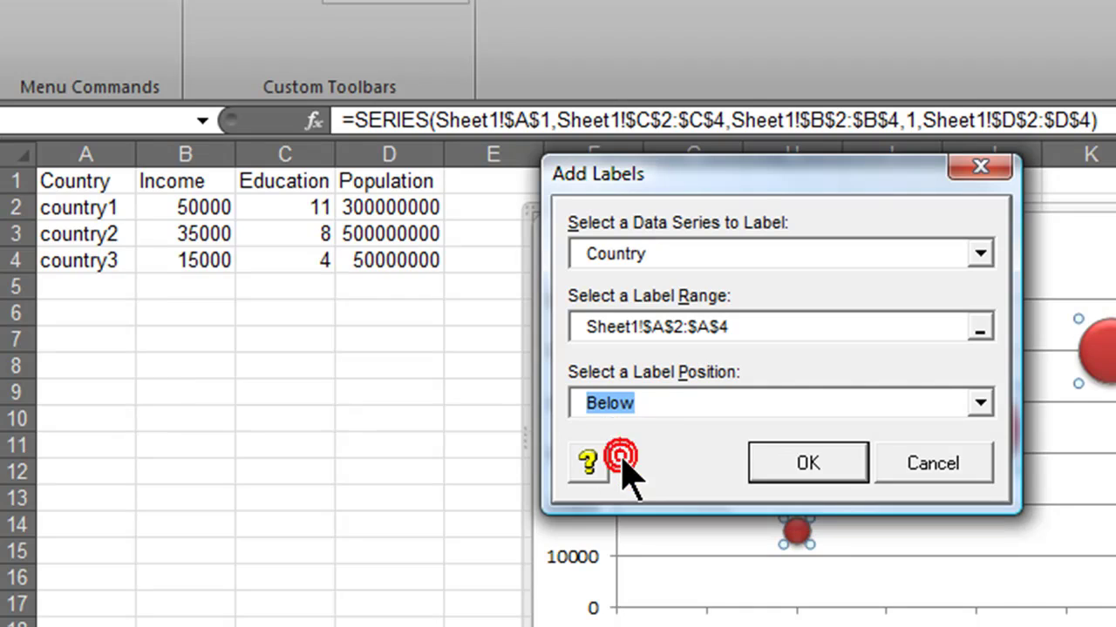
pyautogui.click(809, 466)
pyautogui.click(1113, 471)
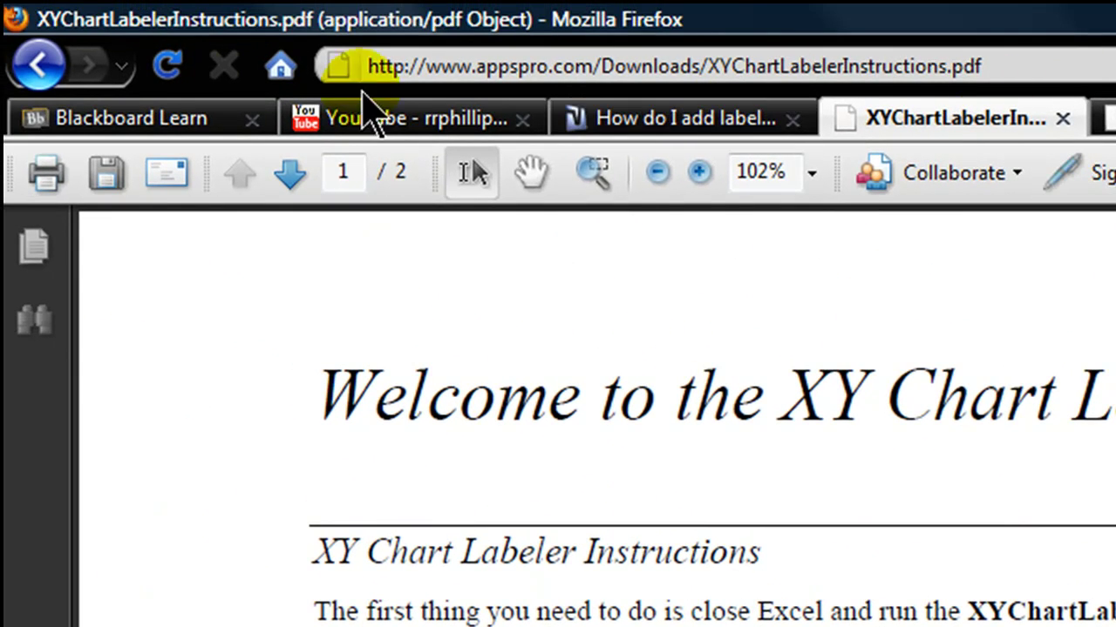
# Return from the instructions PDF to the top of the XY Chart Labeler page.
pyautogui.click(35, 62)
pyautogui.scroll(10, 1024, 491)
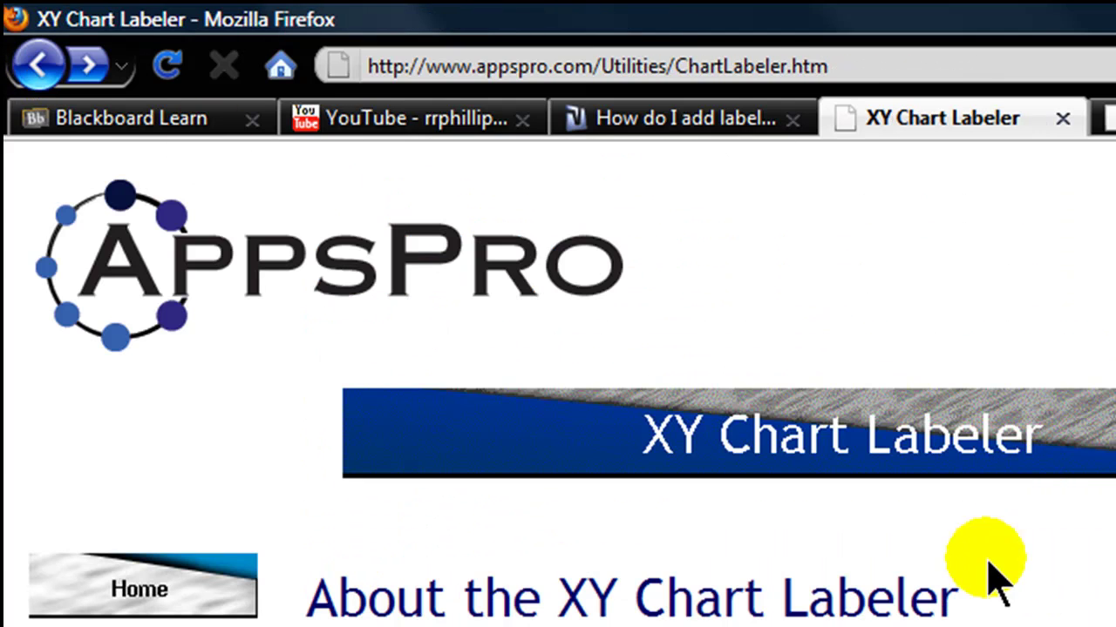